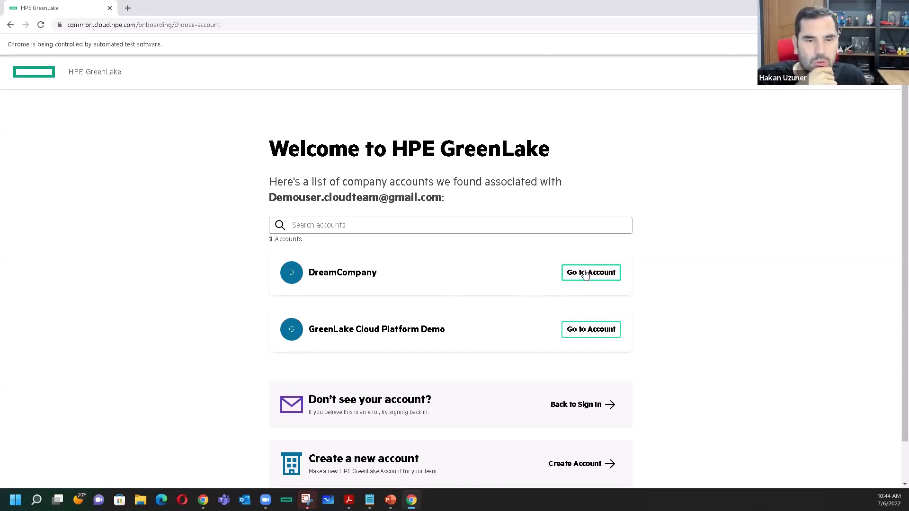
# - Open the DreamCompany account dashboard, then switch to the TEŞEKKÜRLER thank-you slide
pyautogui.click(596, 326)
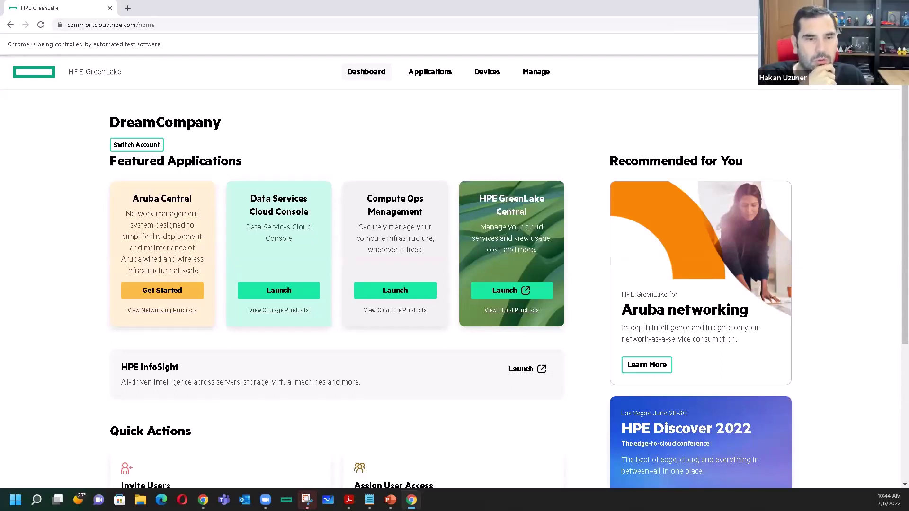
pyautogui.hotkey('alt', 'Tab')
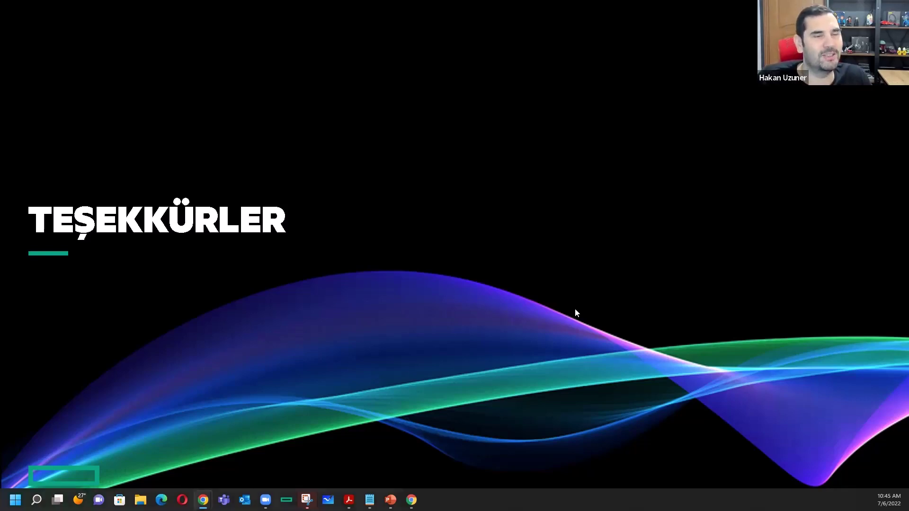
# - Bring the Compute Ops Management API docs window to the front, maximized
pyautogui.hotkey('alt', 'Tab')
pyautogui.doubleClick(575, 46)
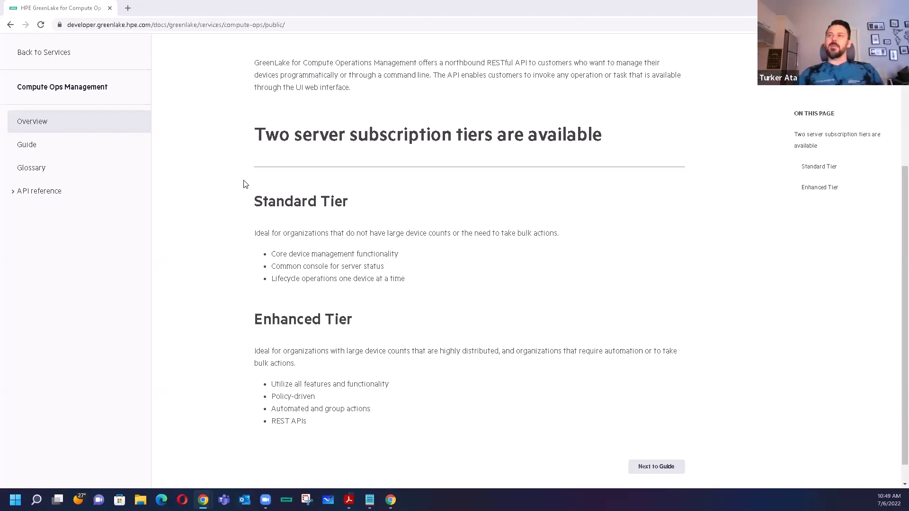
# - Highlight the Standard and Enhanced Tier headings, then reopen the DreamCompany account in GreenLake
pyautogui.moveTo(263, 201); pyautogui.dragTo(335, 201)
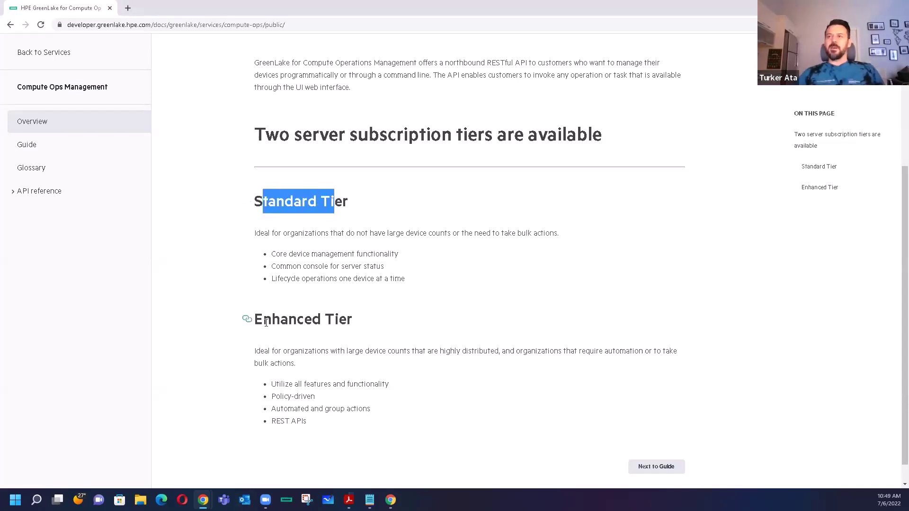
pyautogui.moveTo(263, 320); pyautogui.dragTo(344, 323)
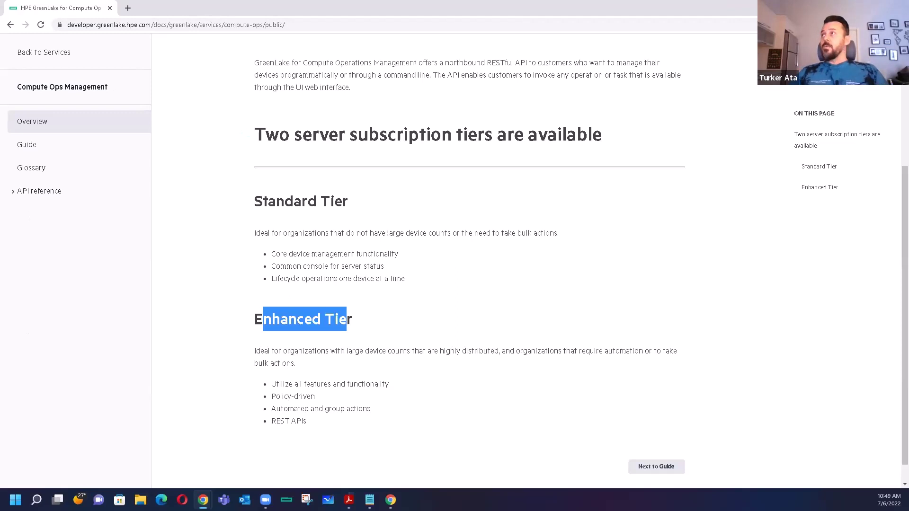
pyautogui.press('super+d')
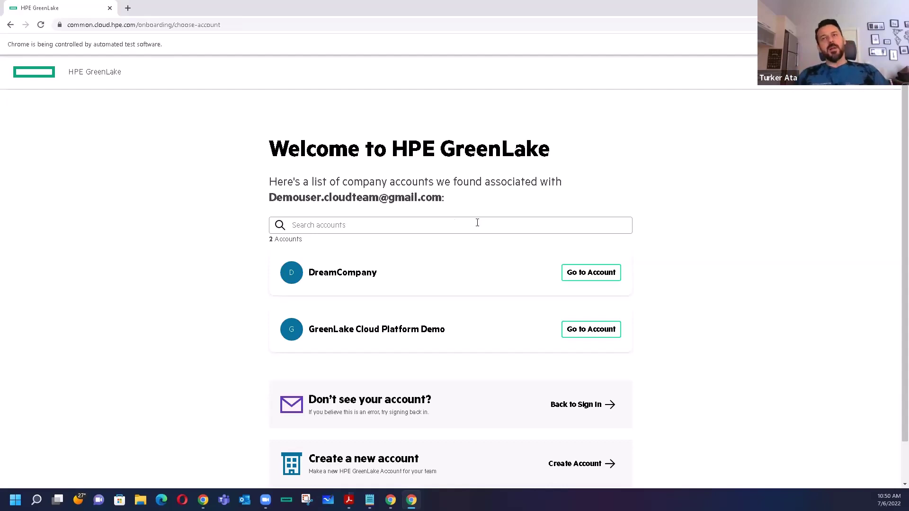
pyautogui.click(602, 273)
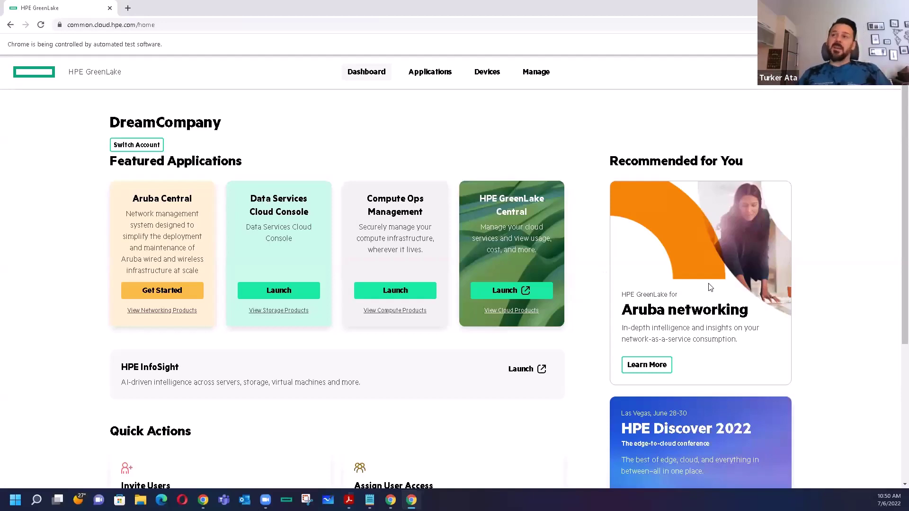
pyautogui.scroll(-1, 258, 121)
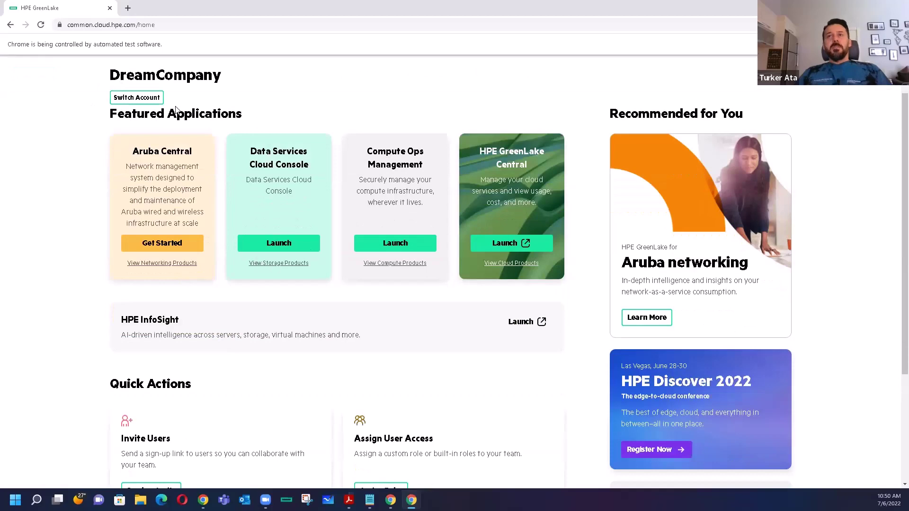
pyautogui.scroll(-2, 467, 336)
pyautogui.scroll(-1, 406, 307)
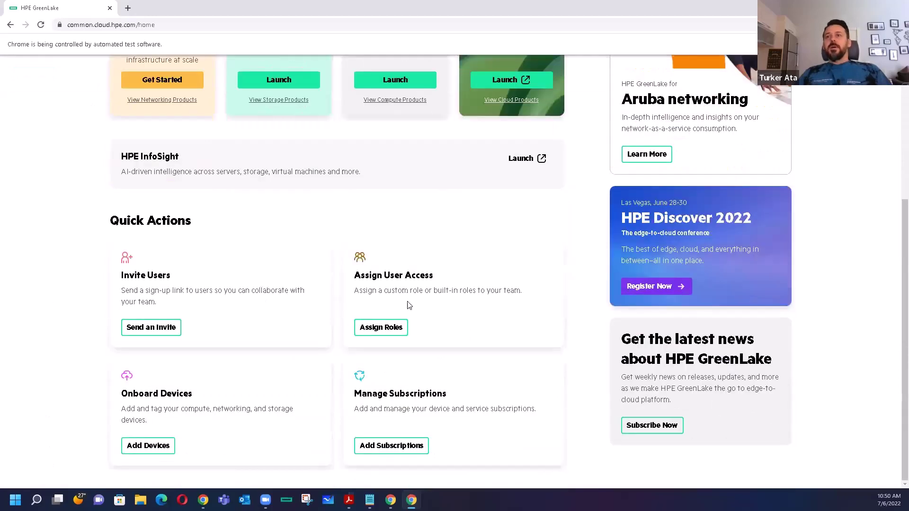
pyautogui.scroll(3, 419, 306)
pyautogui.scroll(-3, 426, 313)
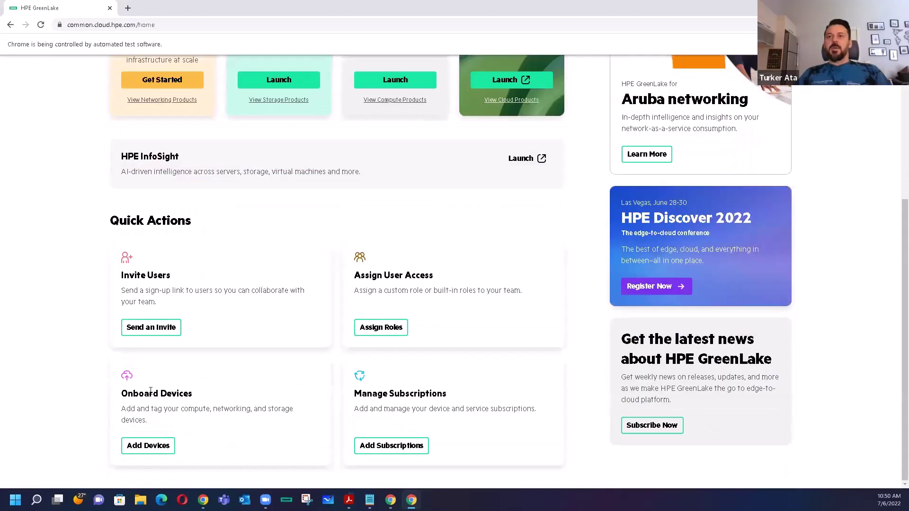
# - Start adding Compute Devices from the Devices inventory, choosing Serial Number & Product ID entry
pyautogui.click(155, 449)
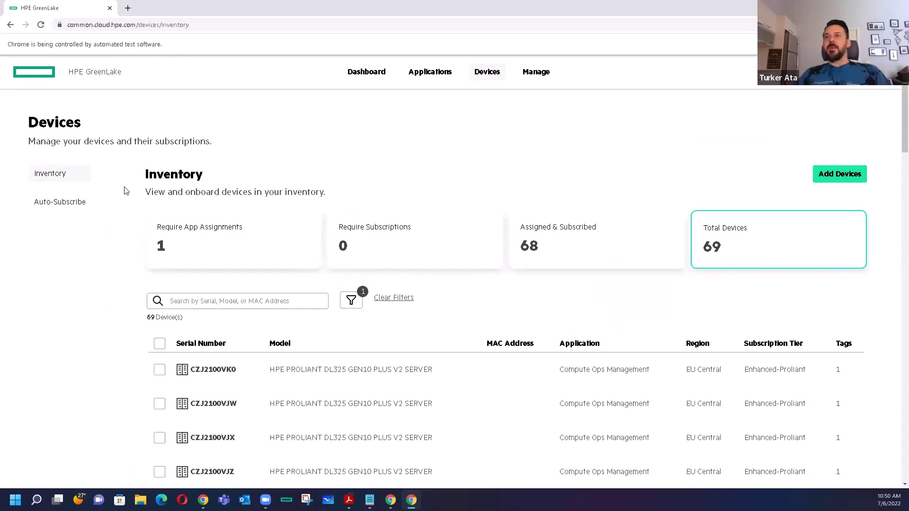
pyautogui.click(828, 176)
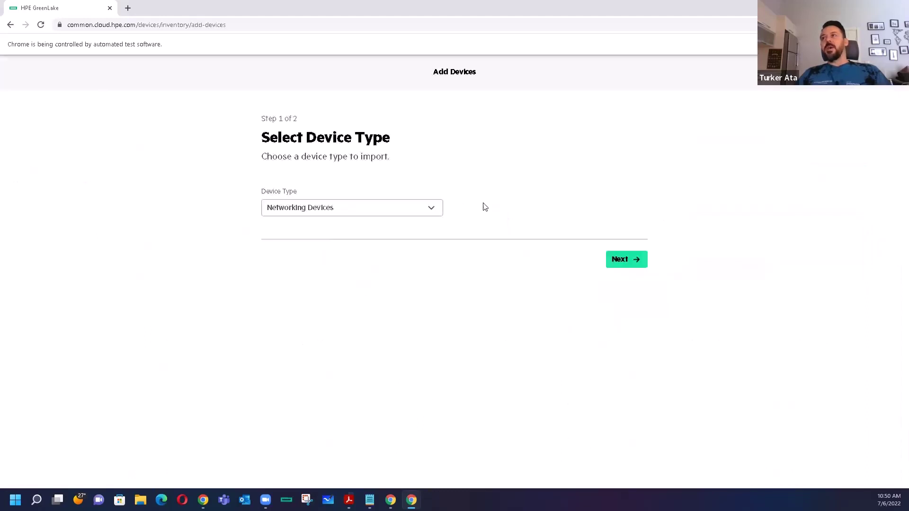
pyautogui.click(408, 206)
pyautogui.click(280, 266)
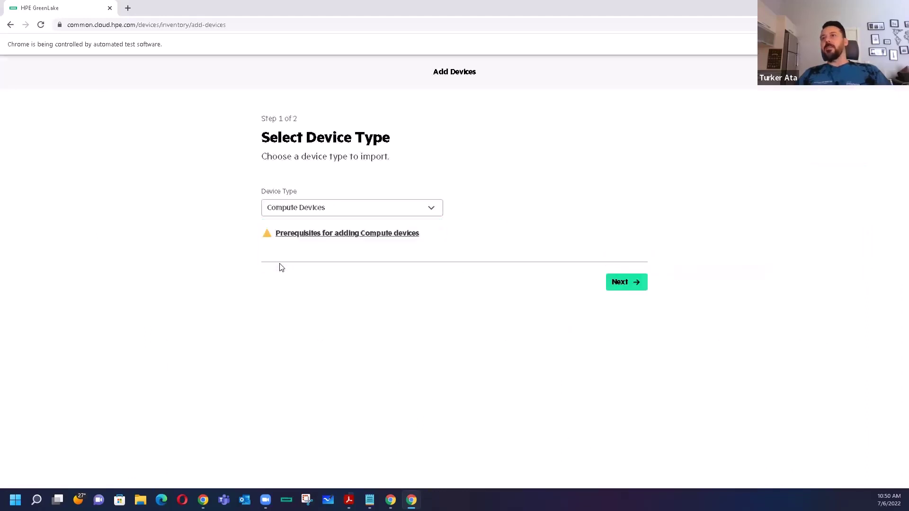
pyautogui.click(629, 283)
pyautogui.click(289, 239)
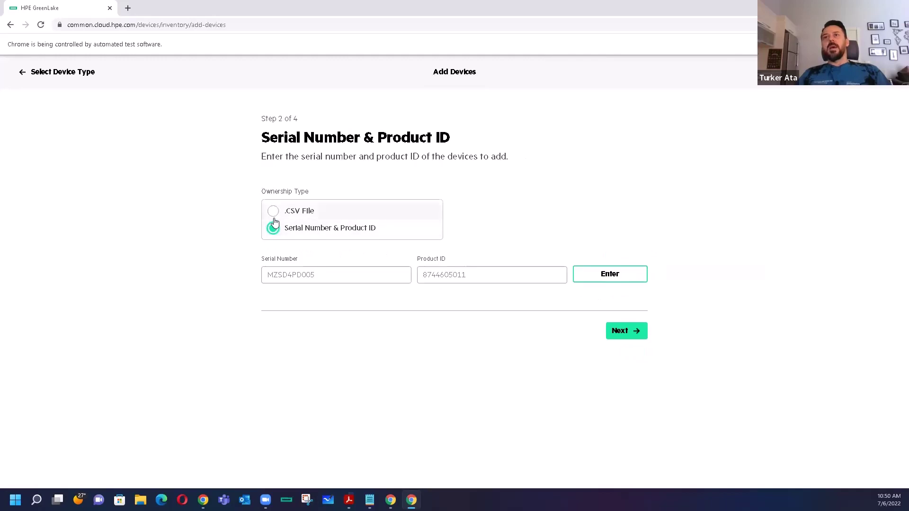
pyautogui.click(290, 222)
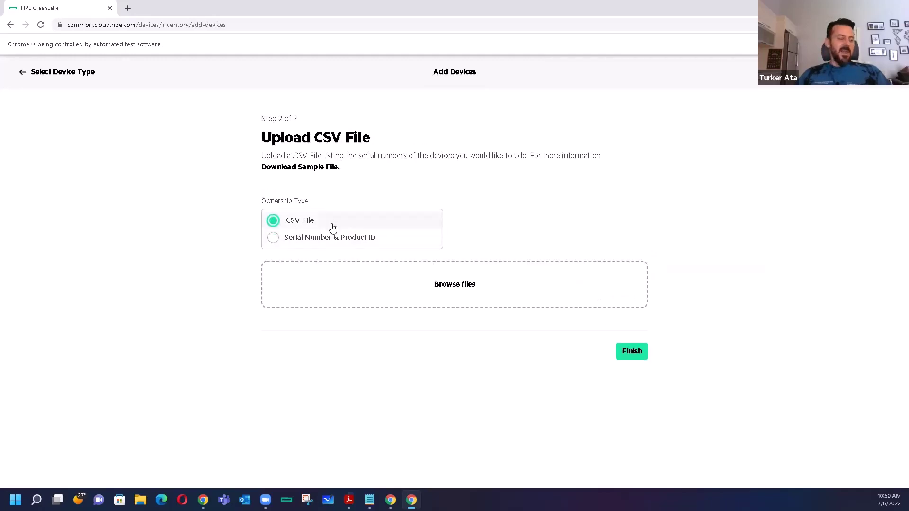
pyautogui.click(274, 238)
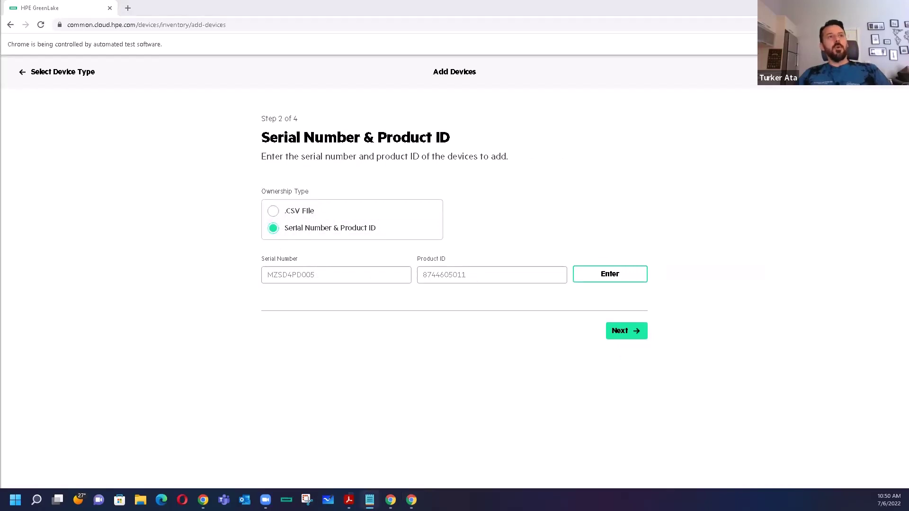
# - Add the server with serial CZJ11105MV and product ID P18606-B21 to the inventory
pyautogui.click(285, 271)
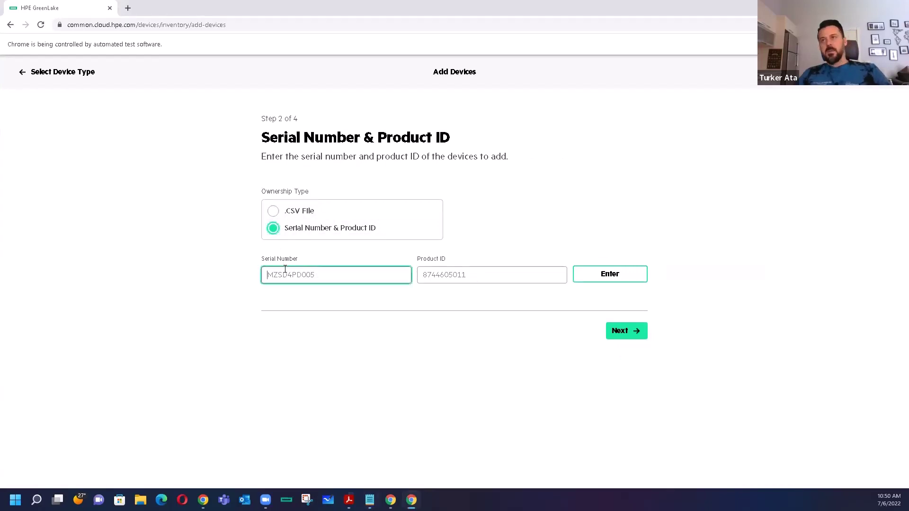
pyautogui.hotkey('ctrl', 'v')
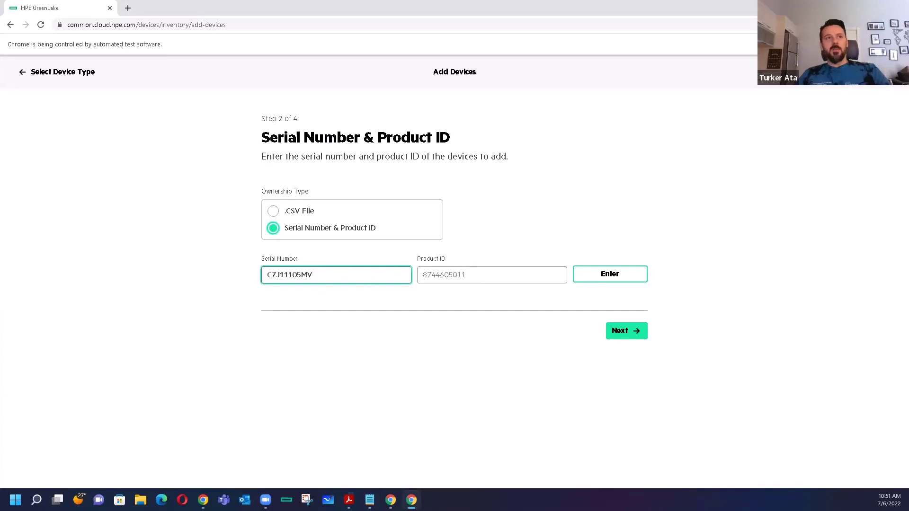
pyautogui.hotkey('alt', 'Tab')
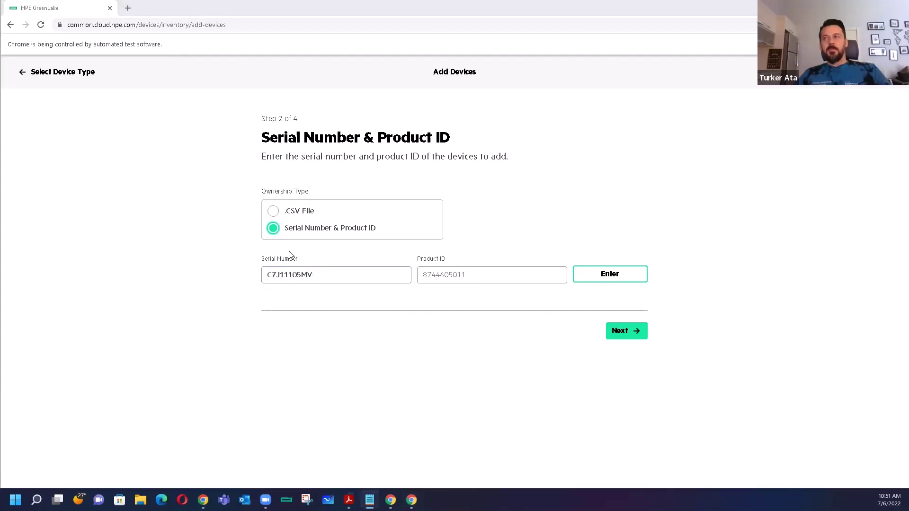
pyautogui.tripleClick(290, 255)
pyautogui.click(475, 274)
pyautogui.hotkey('ctrl', 'v')
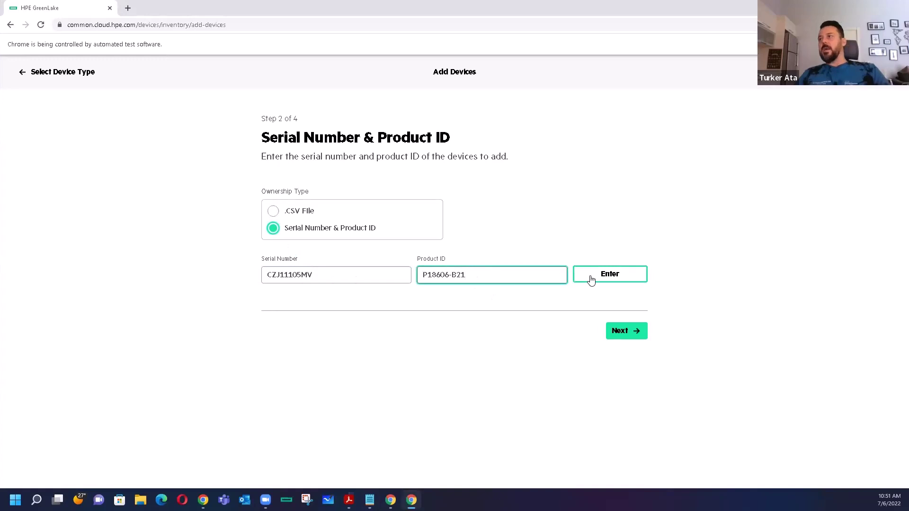
pyautogui.click(587, 277)
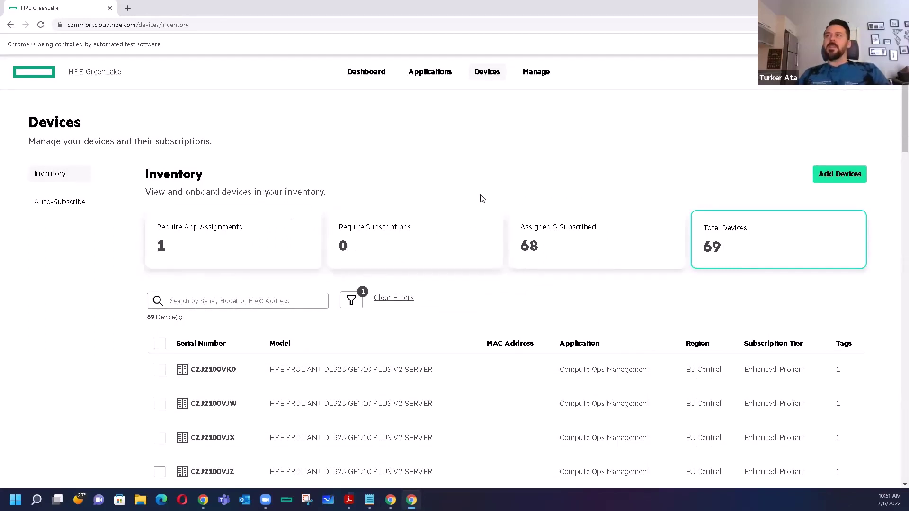
pyautogui.scroll(-3, 481, 197)
pyautogui.scroll(-20, 446, 337)
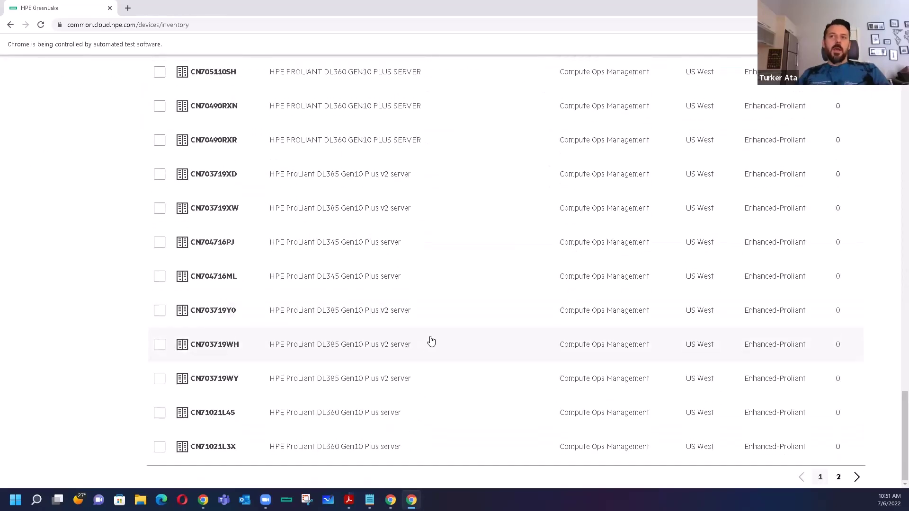
pyautogui.scroll(20, 433, 339)
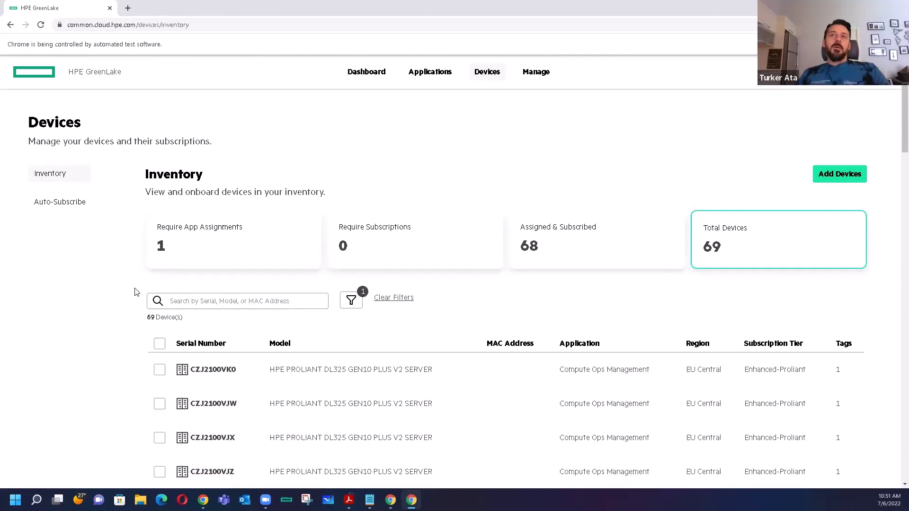
# - Search the inventory for CZJ11105MV and select the ProLiant DL325 Gen10 Plus result
pyautogui.click(207, 296)
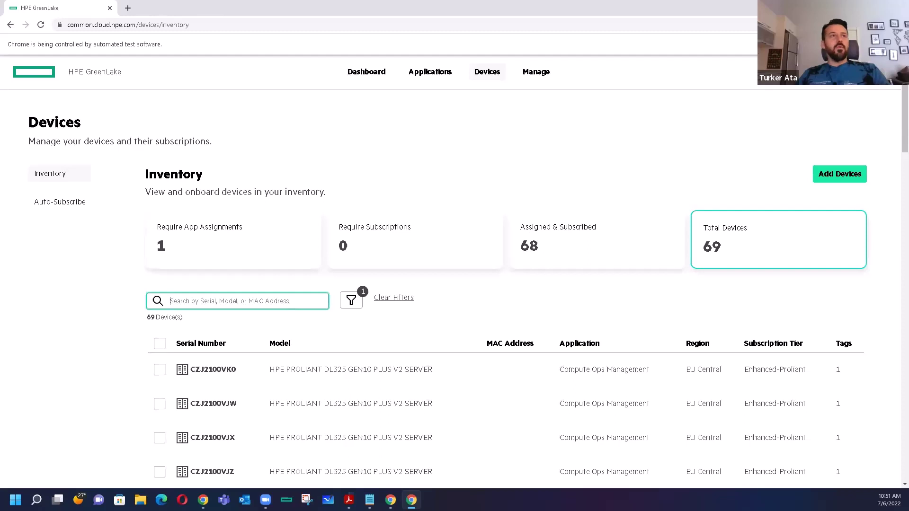
pyautogui.hotkey('alt', 'Tab')
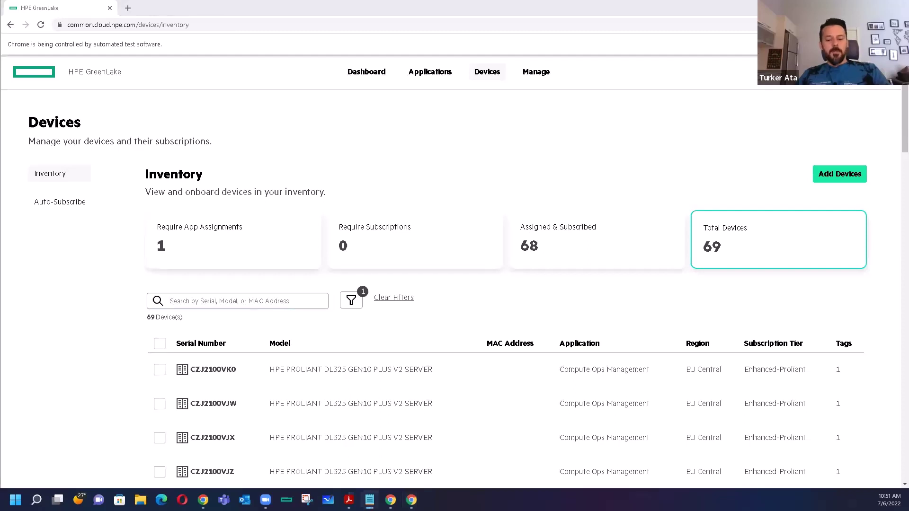
pyautogui.click(171, 300)
pyautogui.write('CZJ11105MV')
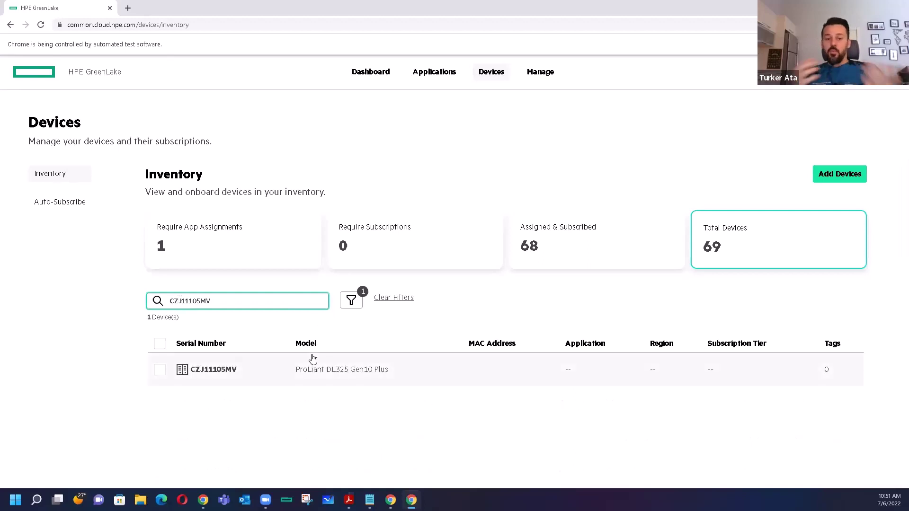
pyautogui.click(160, 370)
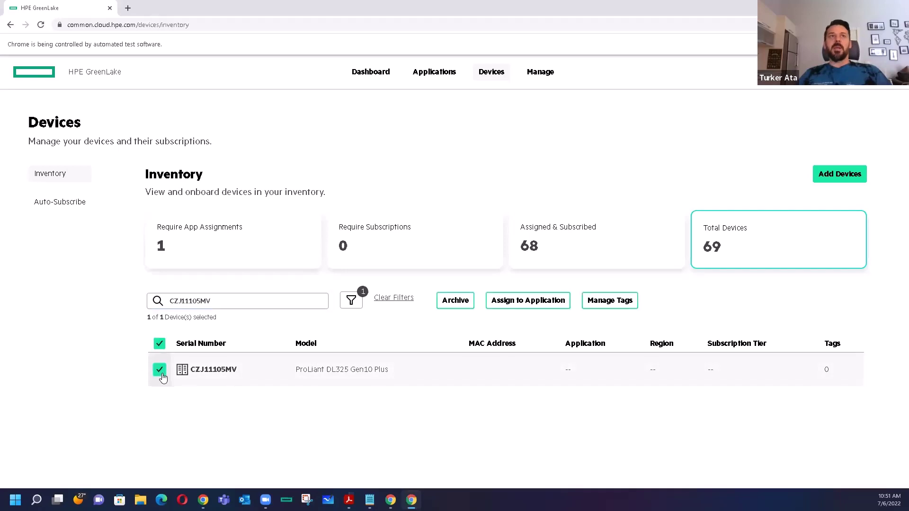
# - Assign CZJ11105MV to Compute Ops Management in the EU Central region
pyautogui.click(530, 308)
pyautogui.click(308, 234)
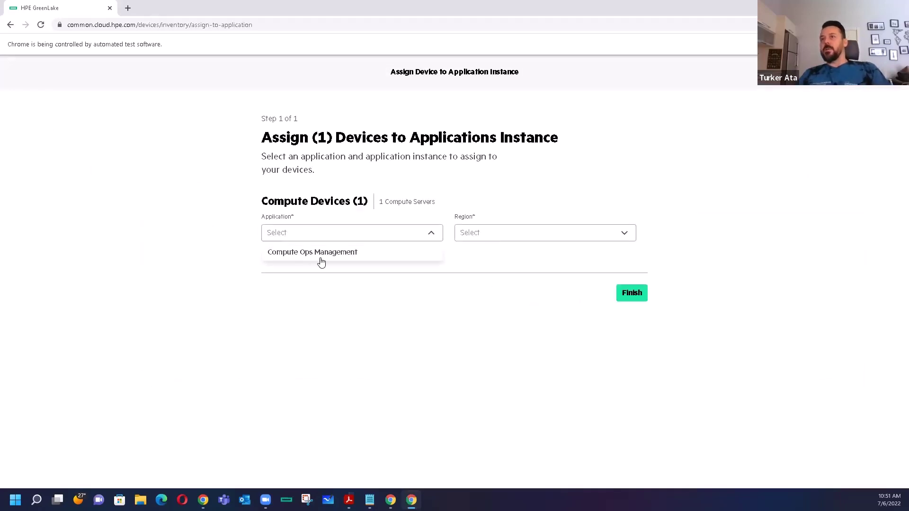
pyautogui.click(326, 253)
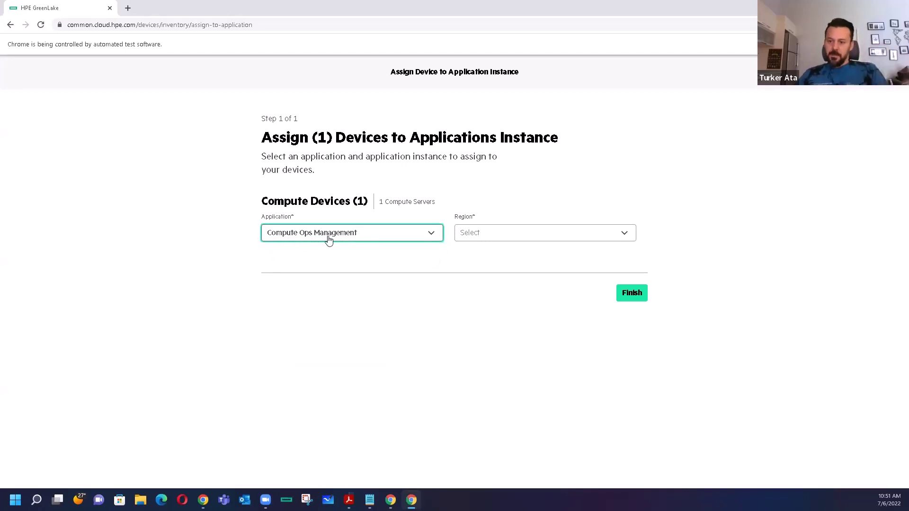
pyautogui.click(509, 241)
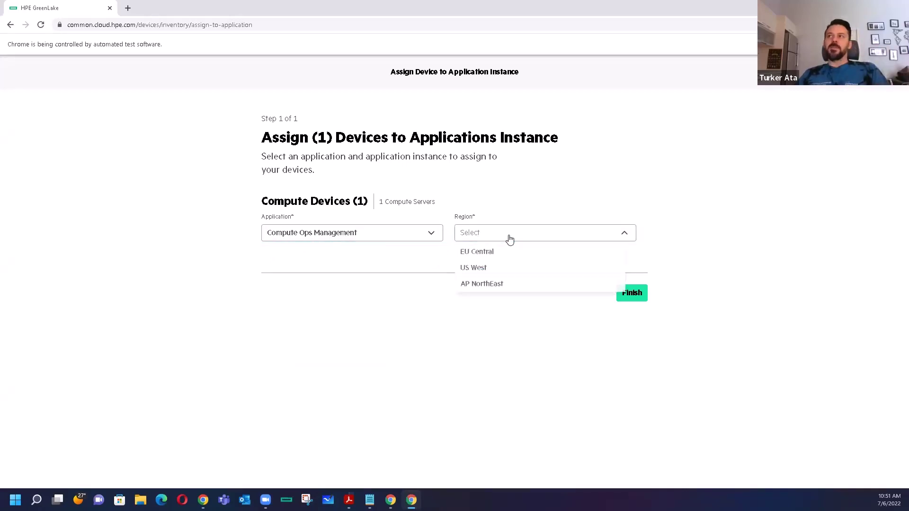
pyautogui.click(487, 256)
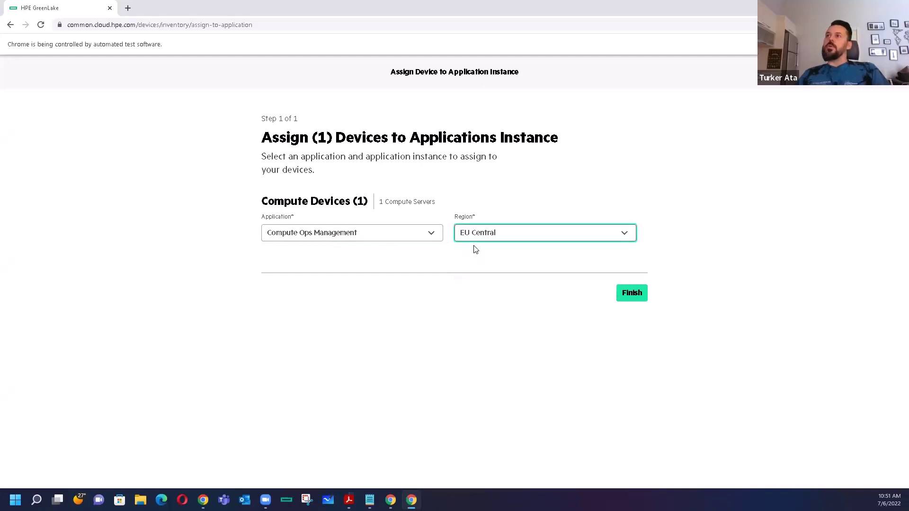
pyautogui.click(633, 293)
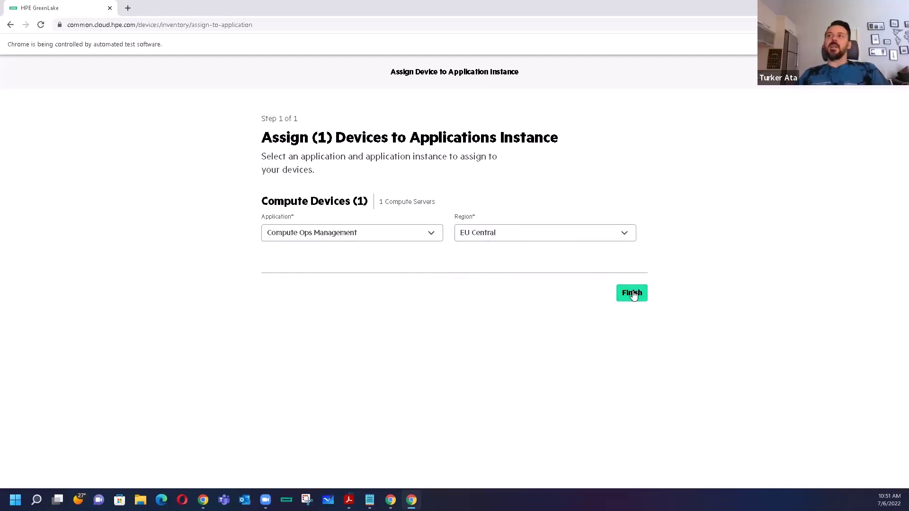
pyautogui.click(522, 306)
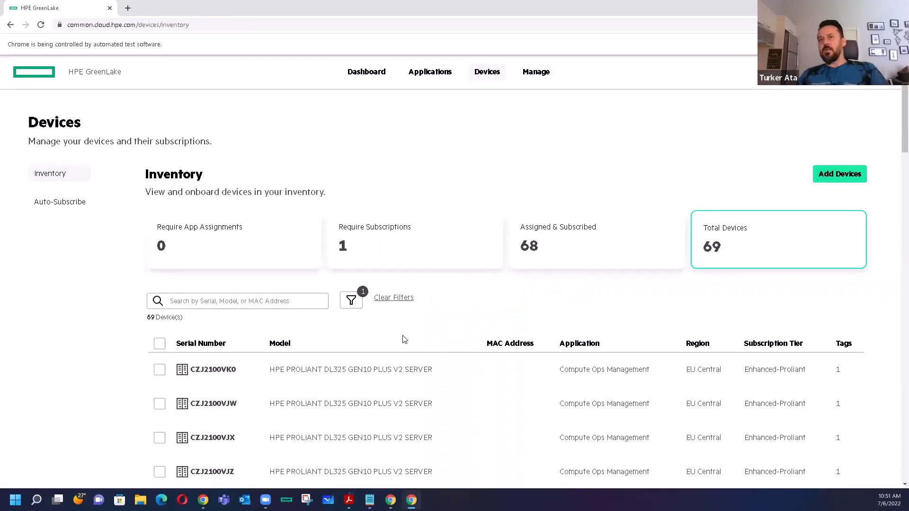
# - Review the updated inventory counts, then switch to the window holding the iLO address
pyautogui.scroll(-4, 606, 213)
pyautogui.scroll(-20, 606, 213)
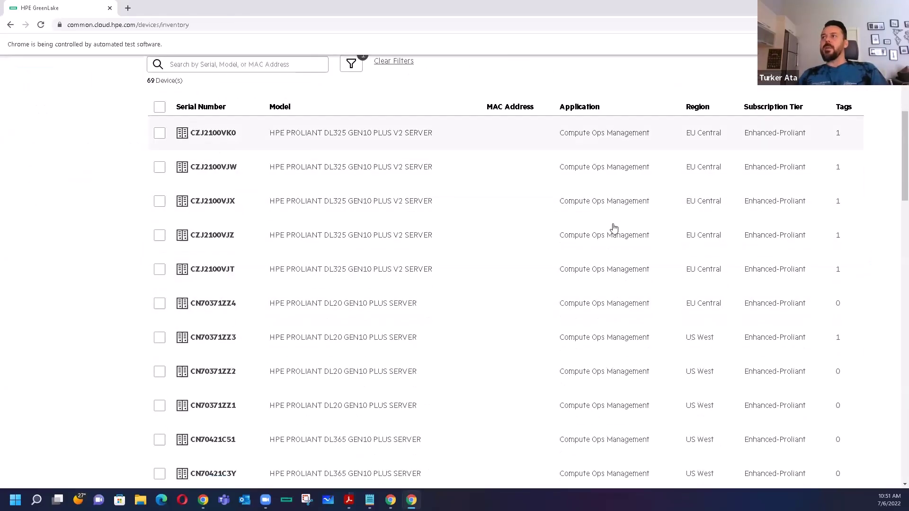
pyautogui.scroll(6, 591, 346)
pyautogui.scroll(10, 591, 343)
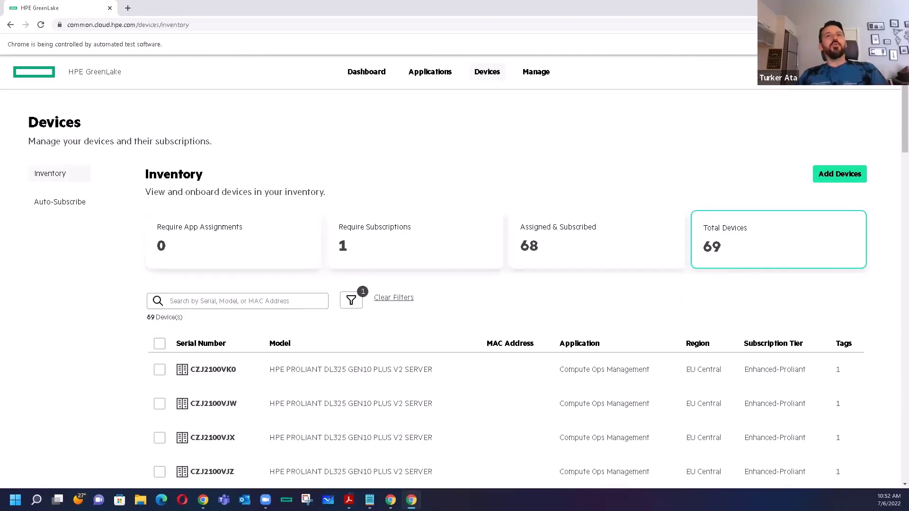
pyautogui.hotkey('alt', 'Tab')
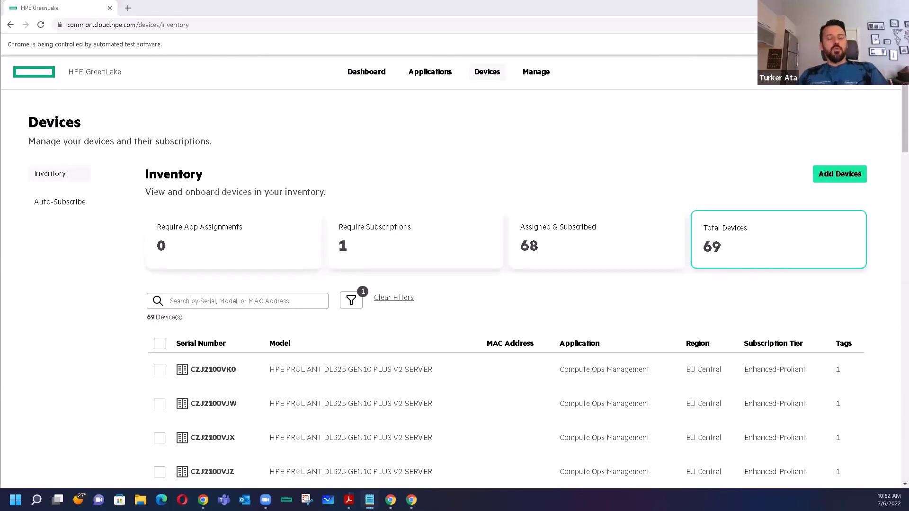
pyautogui.click(126, 8)
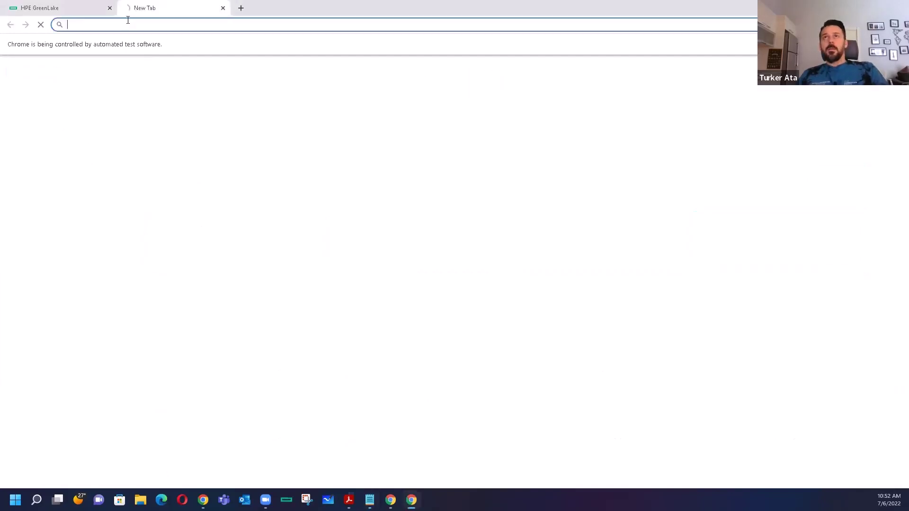
pyautogui.write('https://10.4.25.208/')
pyautogui.press('Return')
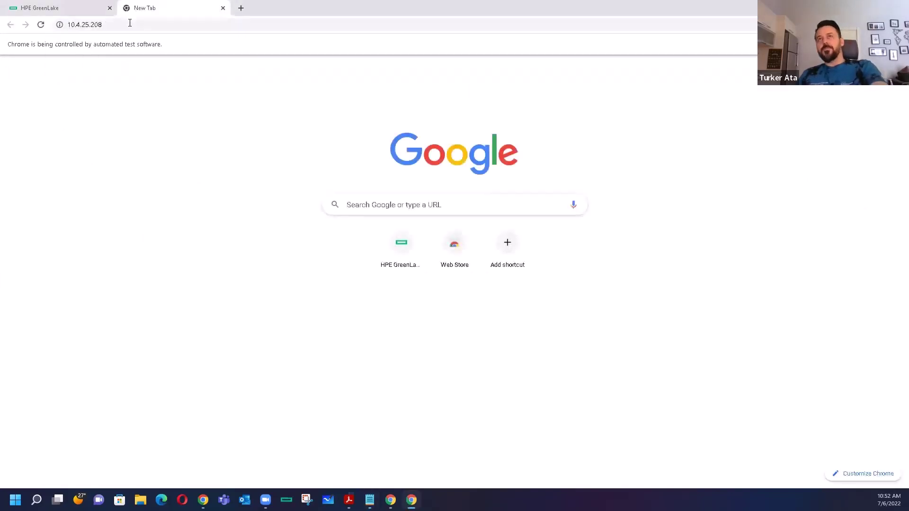
pyautogui.click(334, 307)
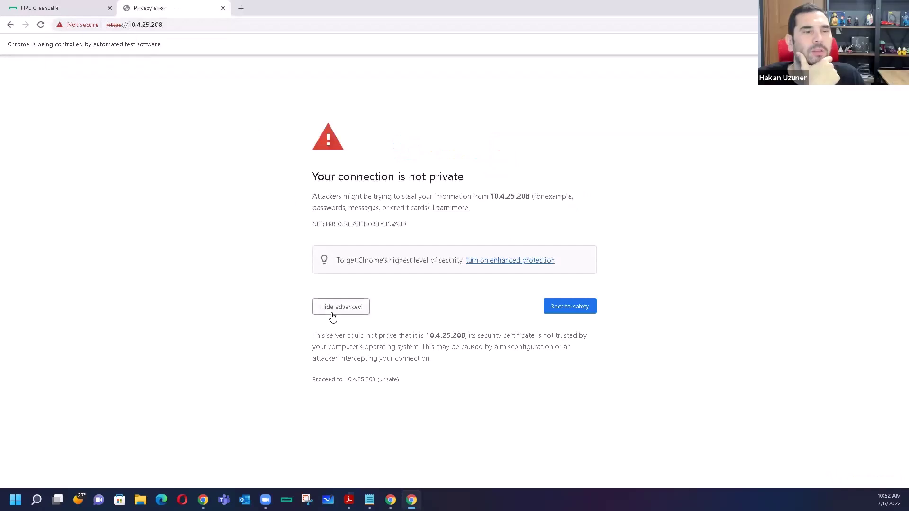
pyautogui.click(351, 379)
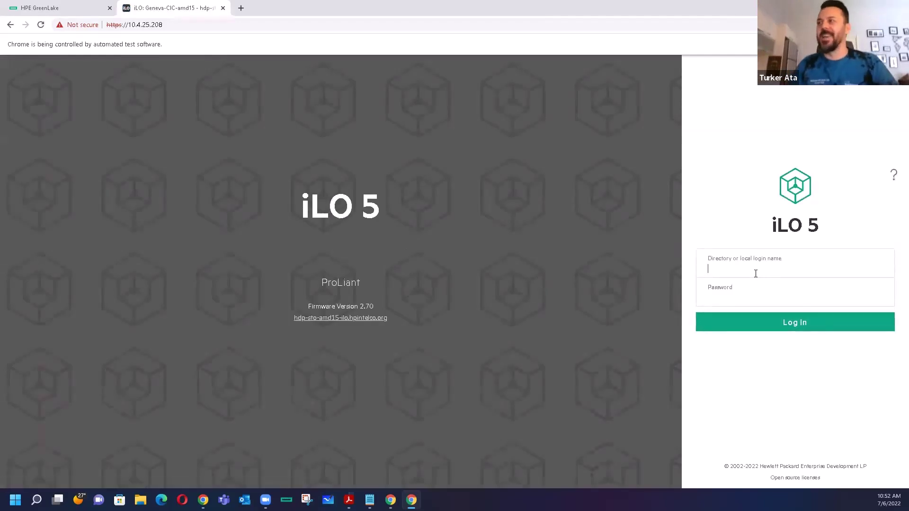
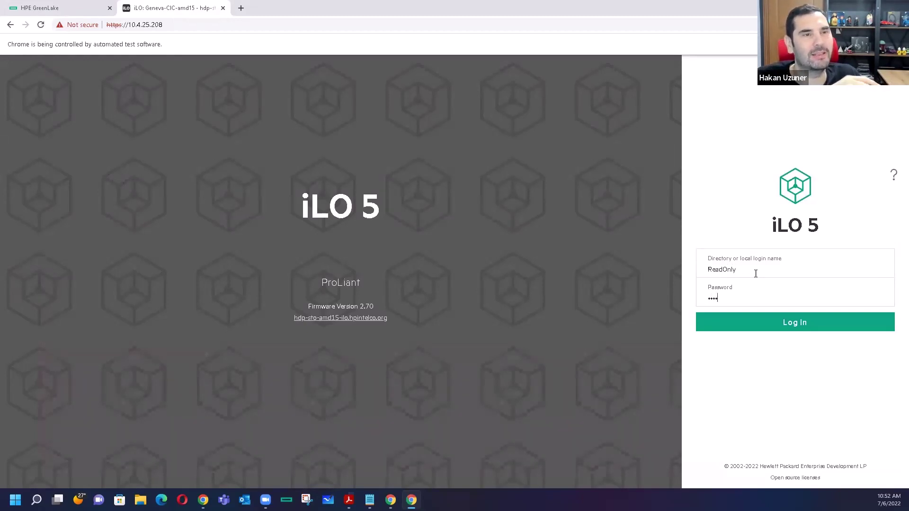
pyautogui.press('Return')
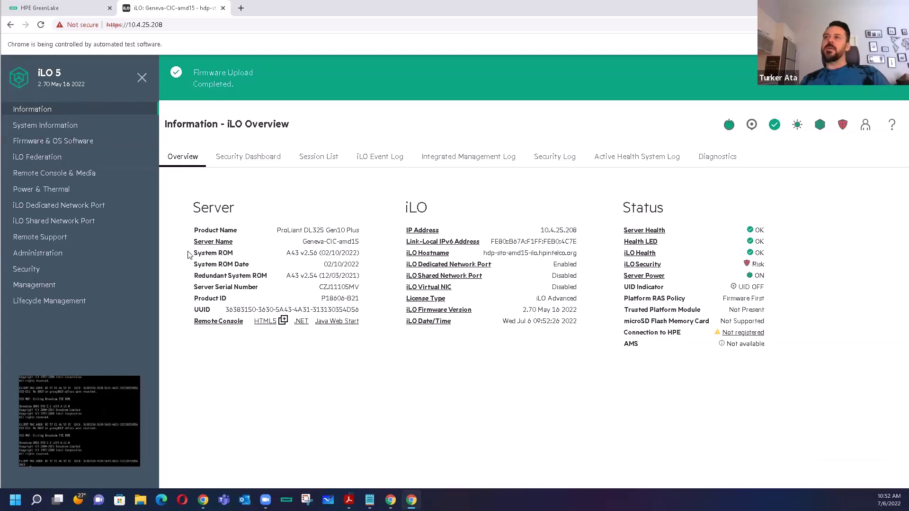
# - Check the system health summary, then open the Management section's SNMP Settings
pyautogui.click(45, 125)
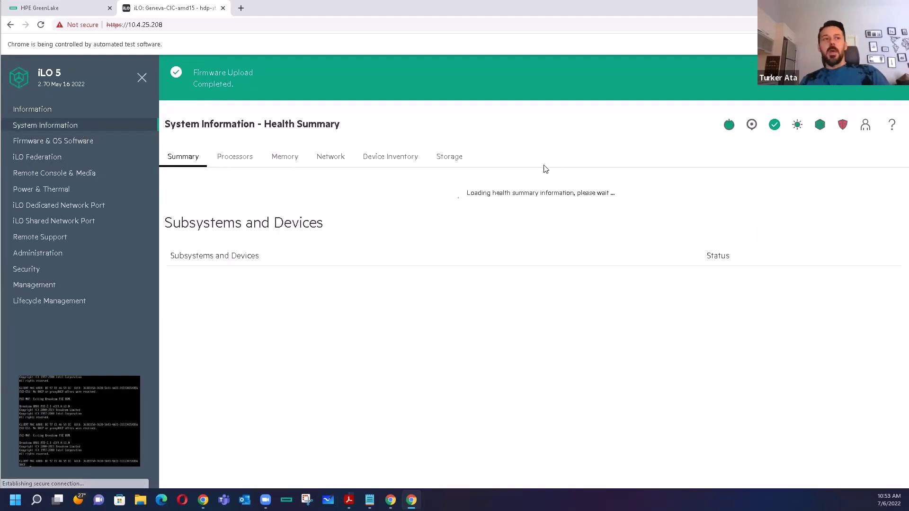
pyautogui.click(41, 286)
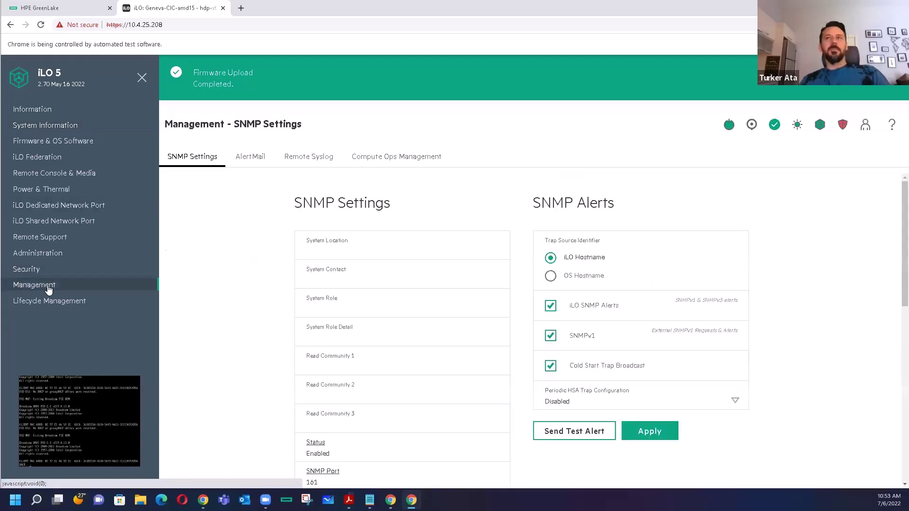
# - Connect the server to Compute Ops Management with the activation key, without a web proxy
pyautogui.click(385, 166)
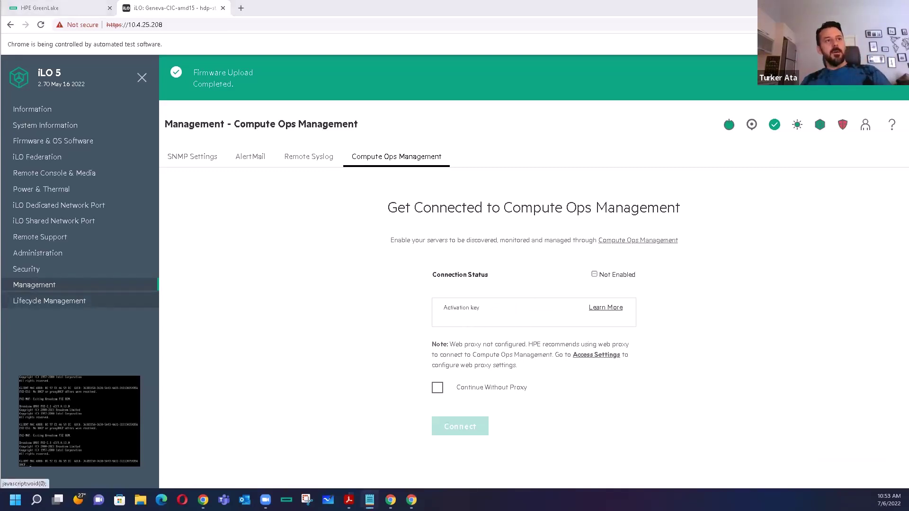
pyautogui.click(471, 312)
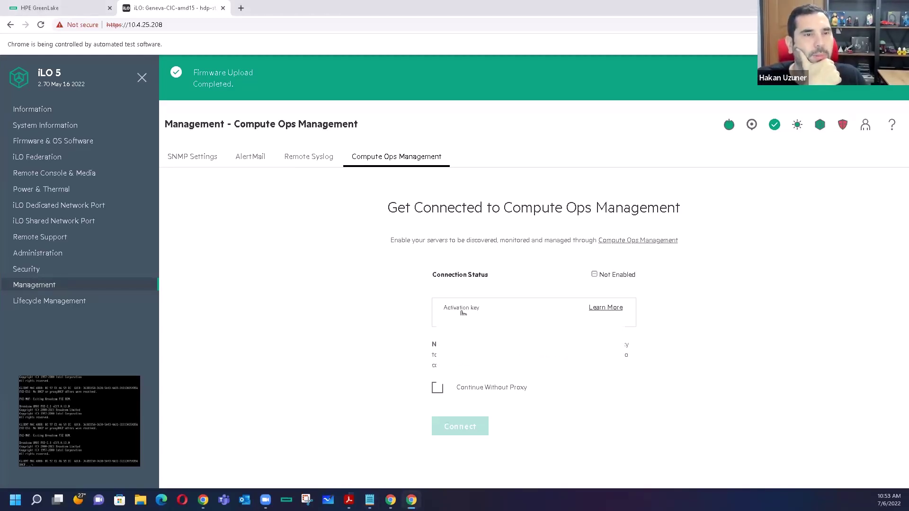
pyautogui.click(436, 387)
pyautogui.click(454, 429)
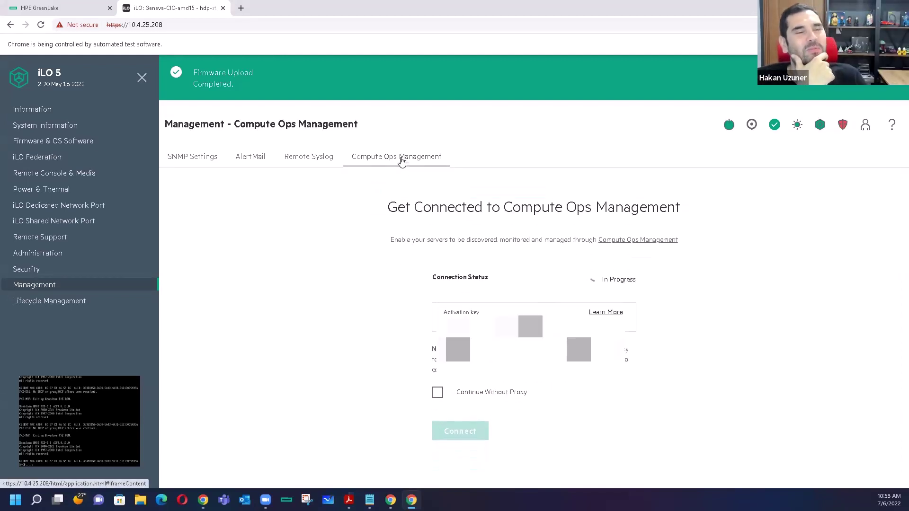
pyautogui.moveTo(601, 279); pyautogui.dragTo(638, 284)
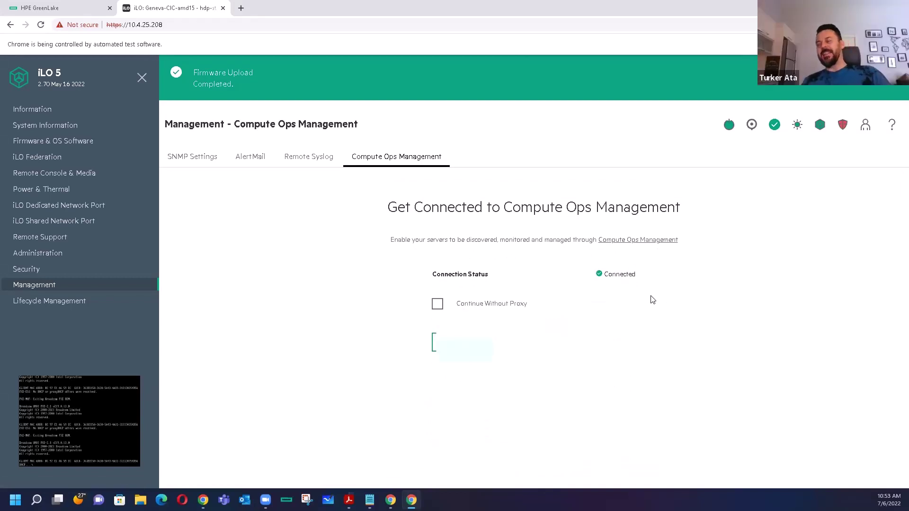
pyautogui.moveTo(636, 275); pyautogui.dragTo(602, 274)
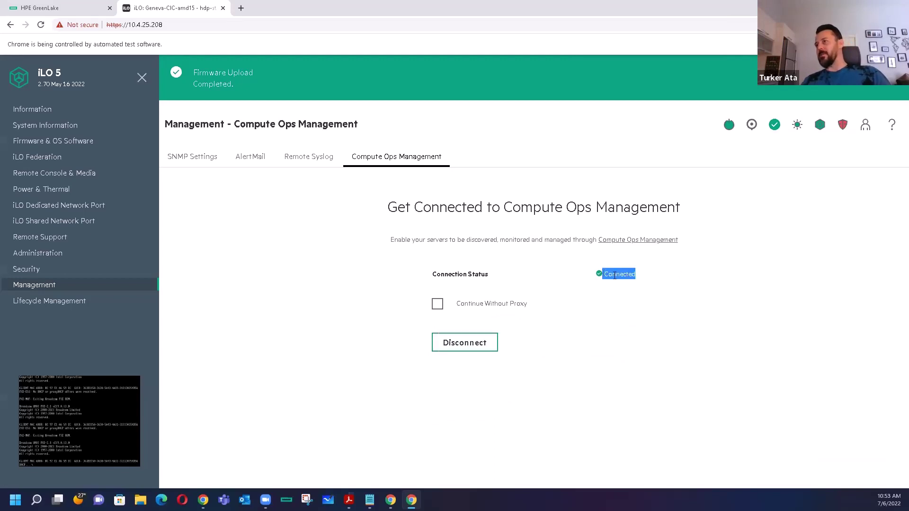
# - Switch back to the HPE GreenLake tab and return from Devices to the DreamCompany home dashboard
pyautogui.click(71, 8)
pyautogui.scroll(-8, 591, 389)
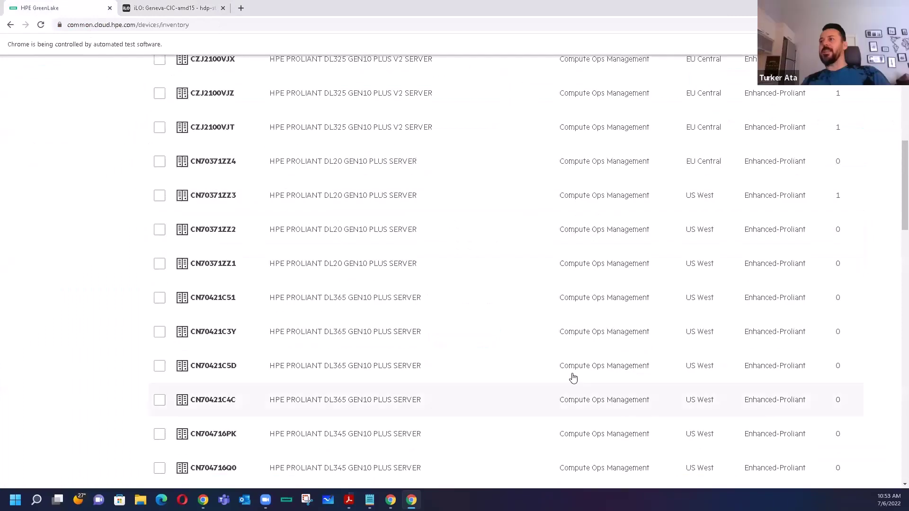
pyautogui.scroll(8, 544, 379)
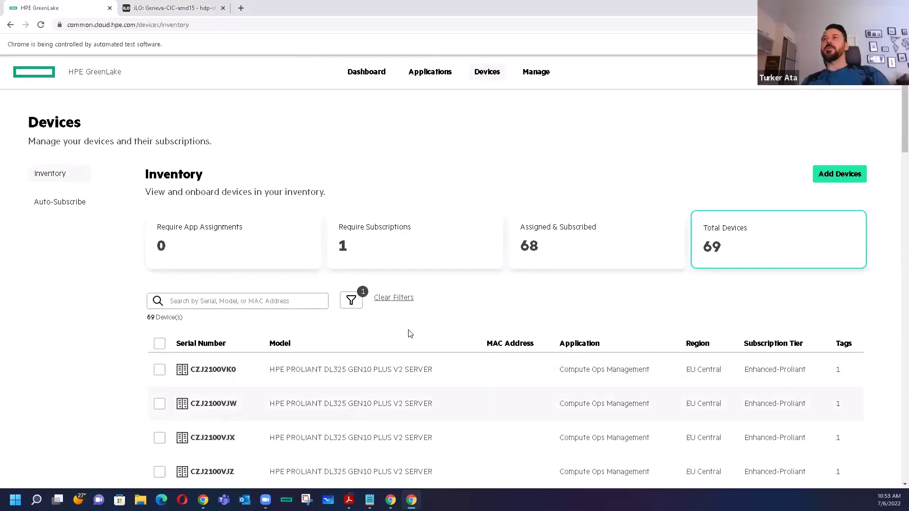
pyautogui.click(106, 74)
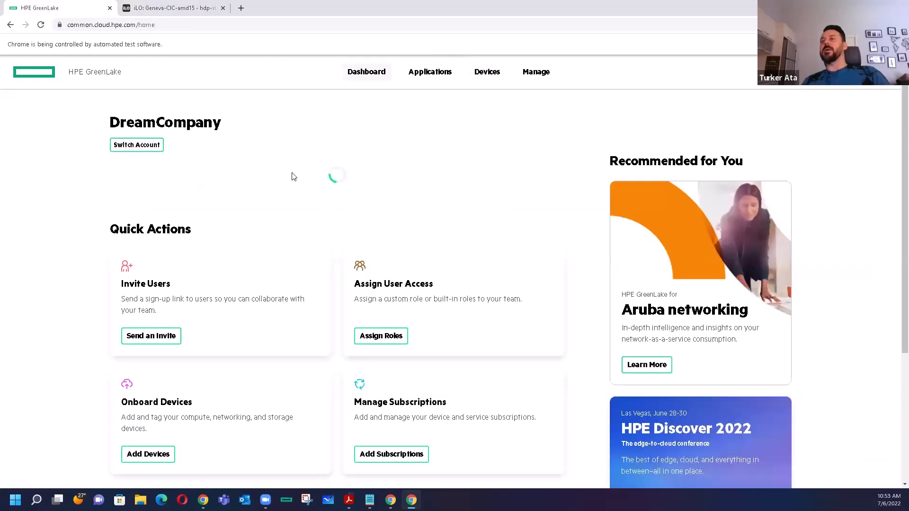
pyautogui.scroll(-4, 312, 406)
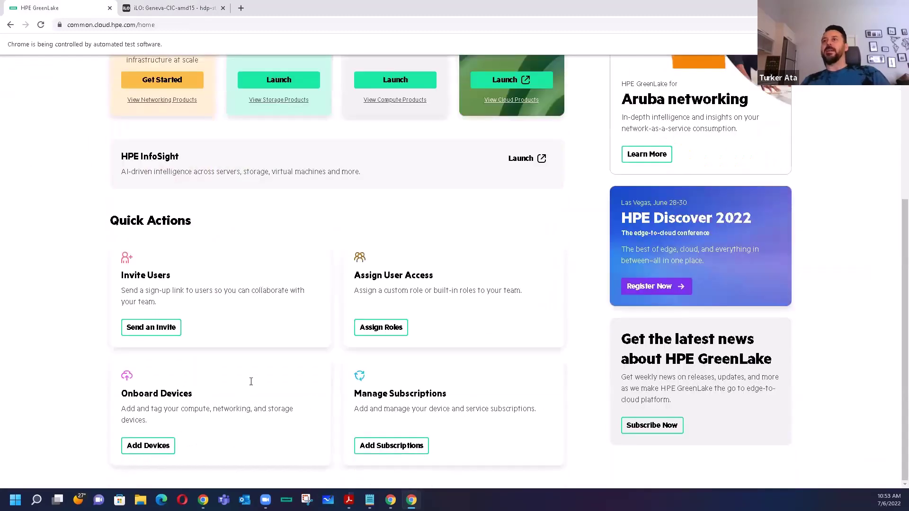
pyautogui.scroll(4, 251, 382)
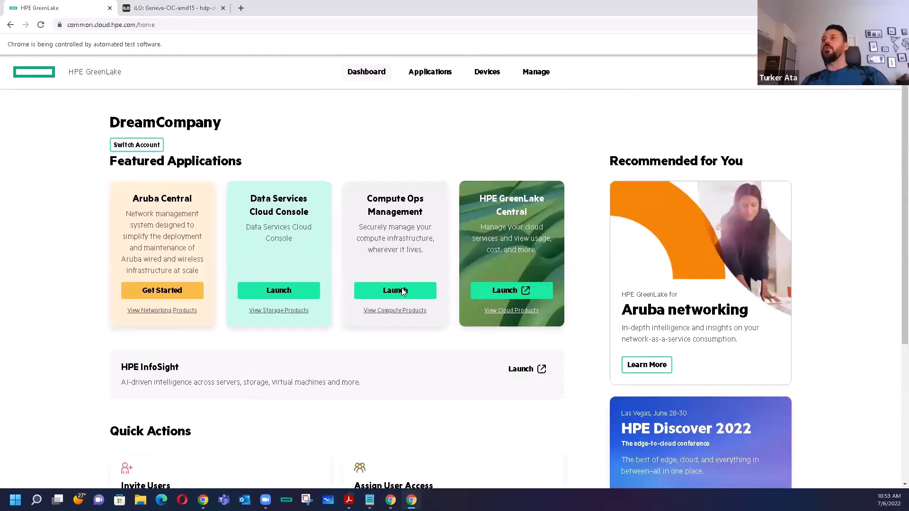
pyautogui.click(401, 290)
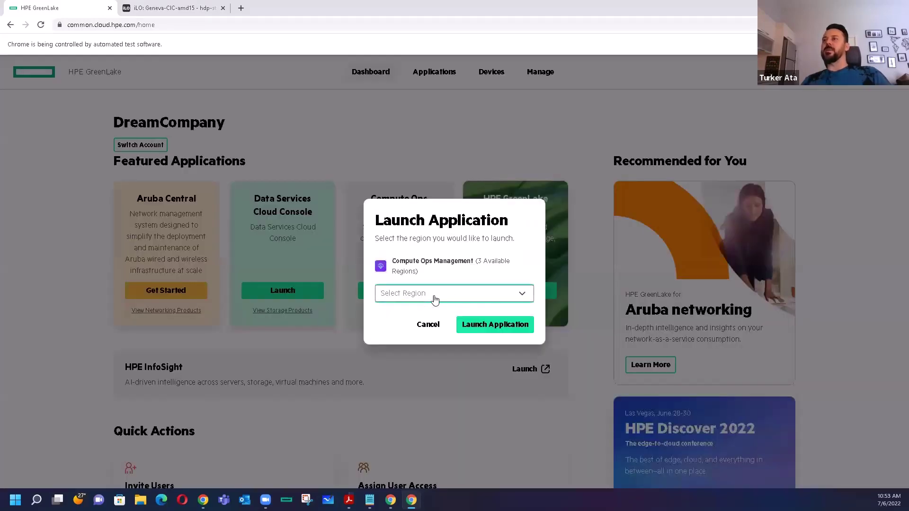
pyautogui.click(435, 294)
pyautogui.click(412, 312)
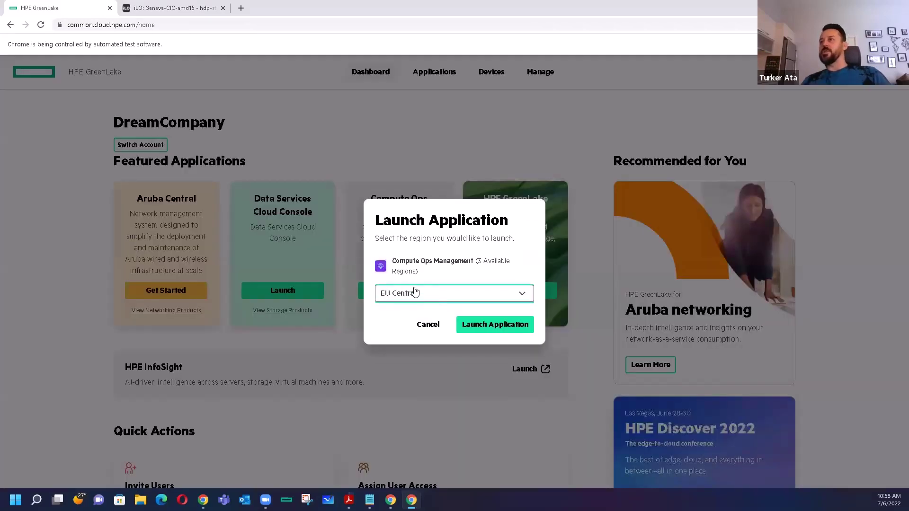
pyautogui.click(492, 325)
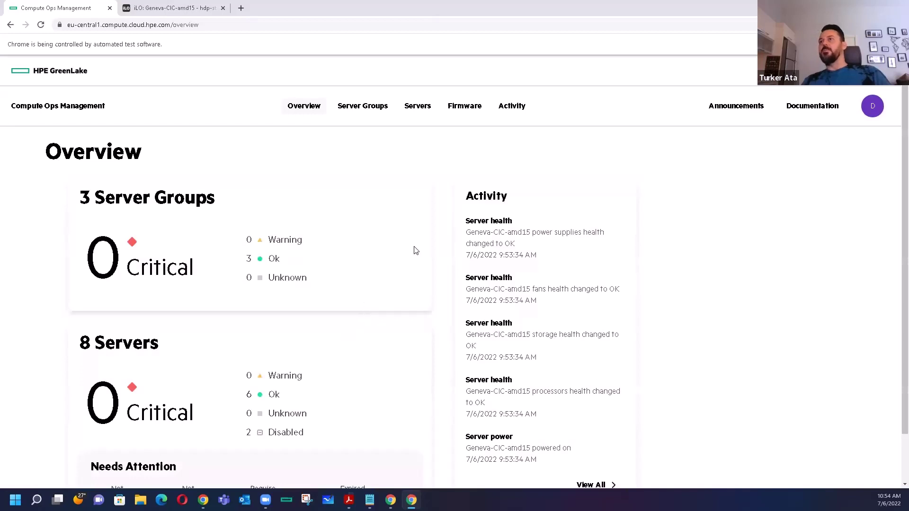
pyautogui.click(426, 113)
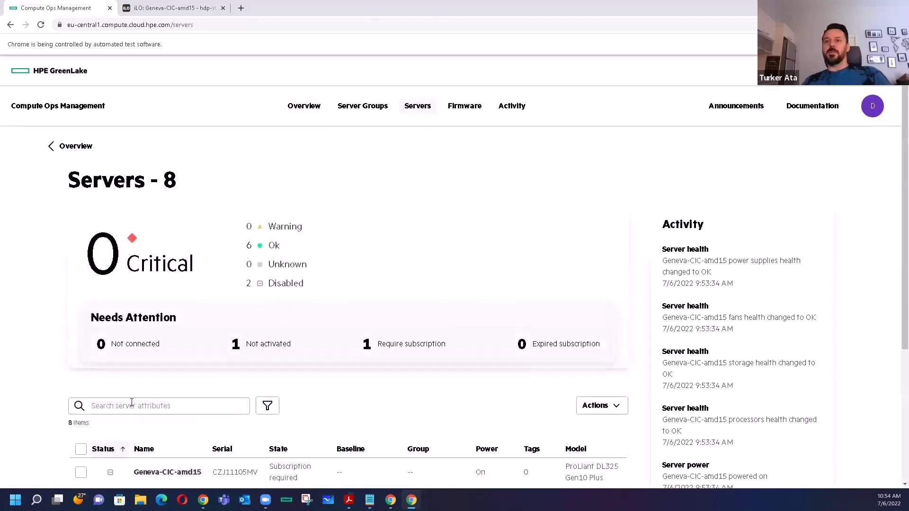
pyautogui.scroll(-1, 293, 467)
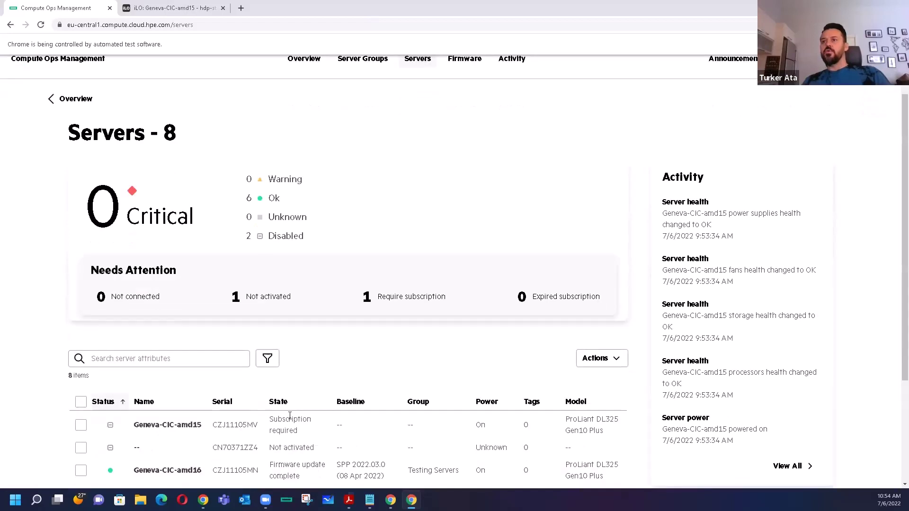
pyautogui.click(100, 431)
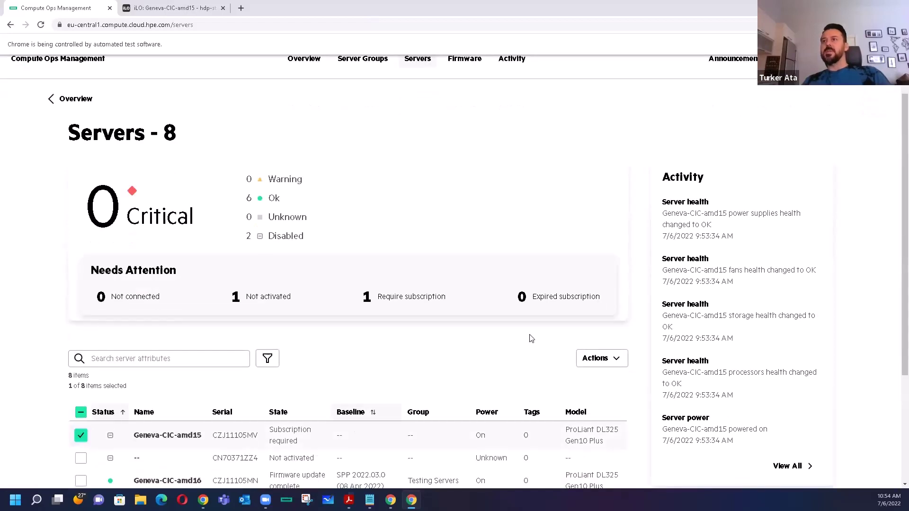
pyautogui.click(621, 361)
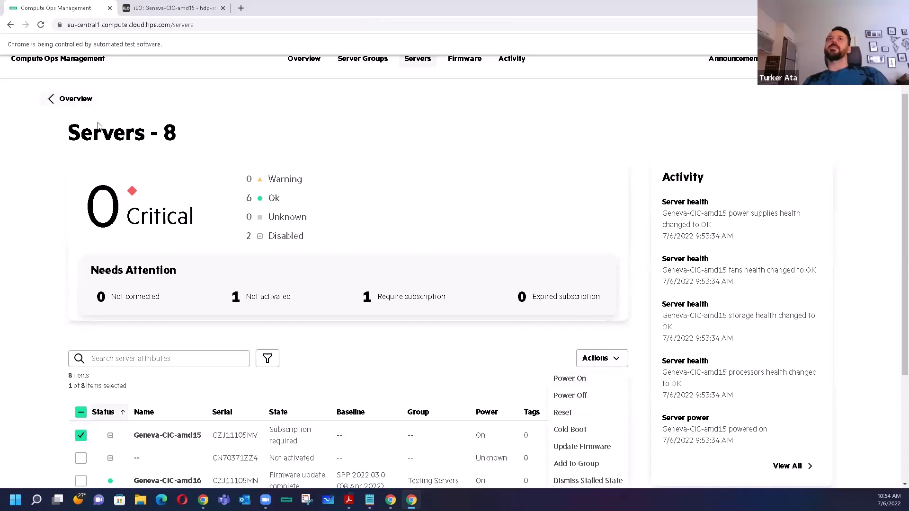
pyautogui.scroll(1, 86, 129)
pyautogui.click(55, 72)
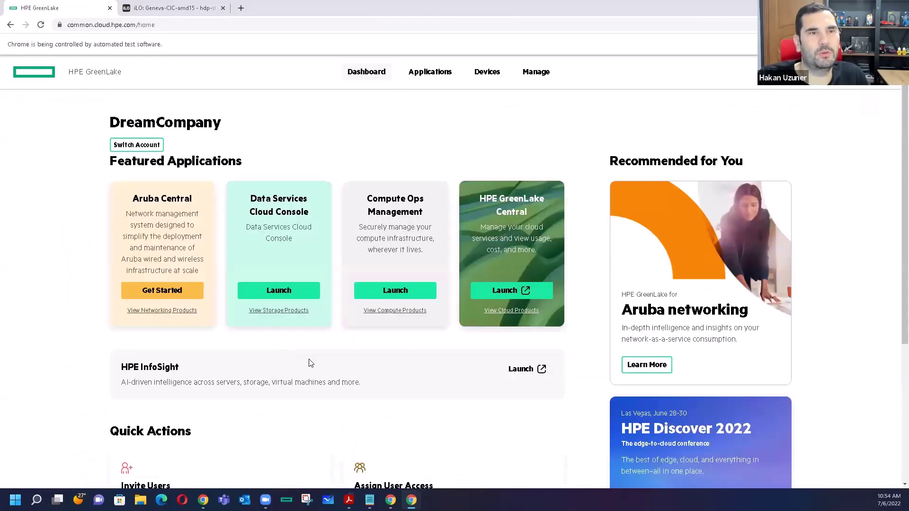
# - Search the device inventory for the pasted serial CZJ11105MV and select that device
pyautogui.scroll(-4, 296, 377)
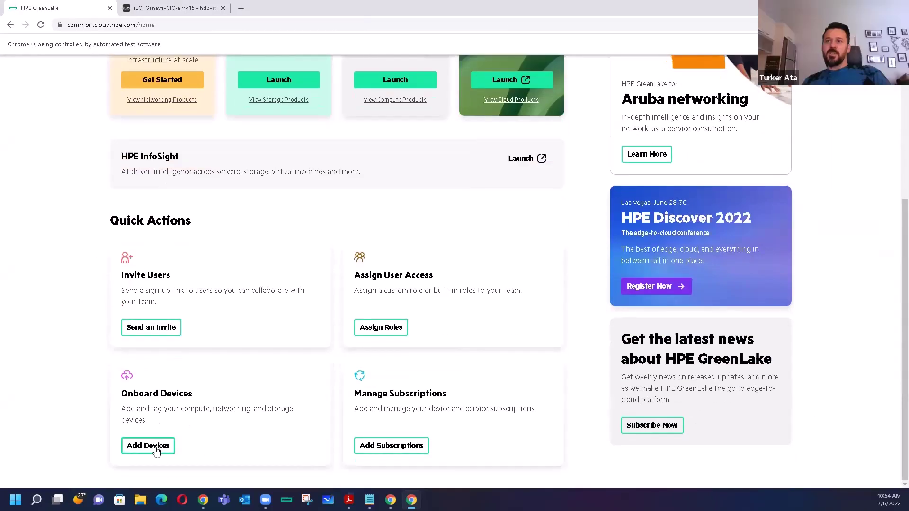
pyautogui.click(154, 447)
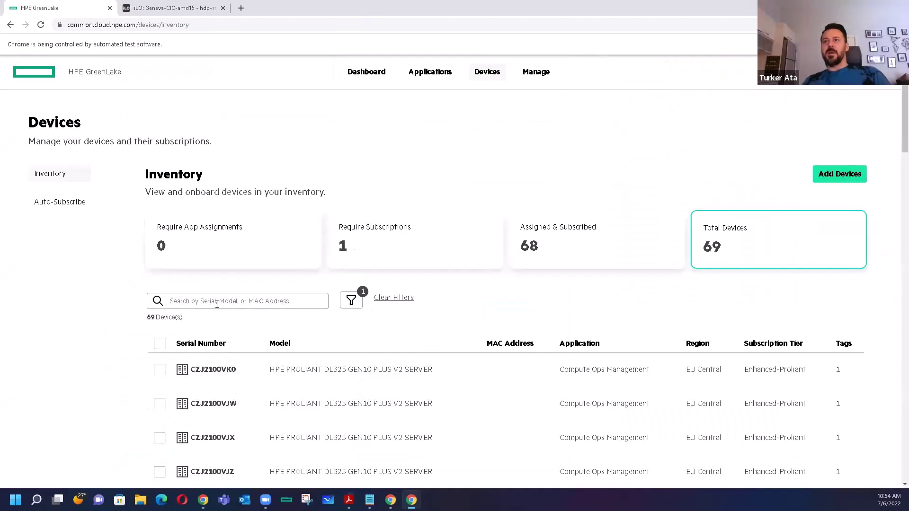
pyautogui.click(217, 304)
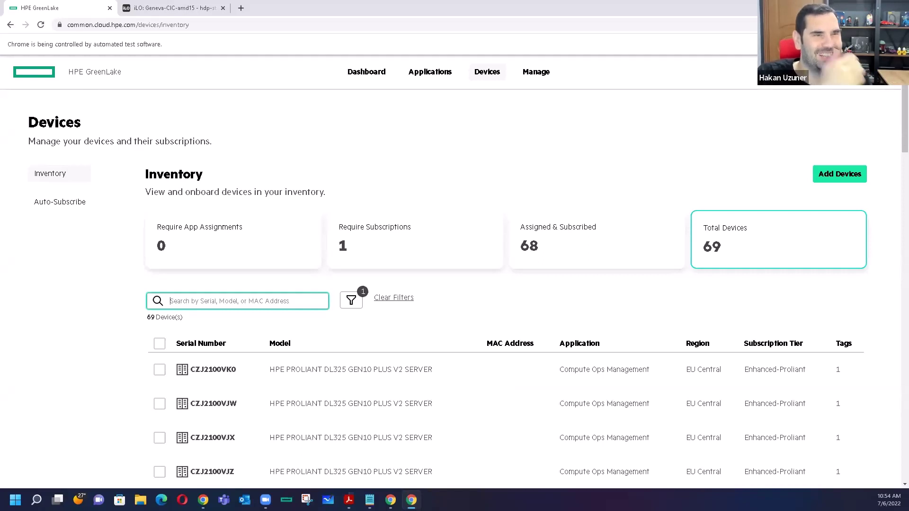
pyautogui.hotkey('alt', 'Tab')
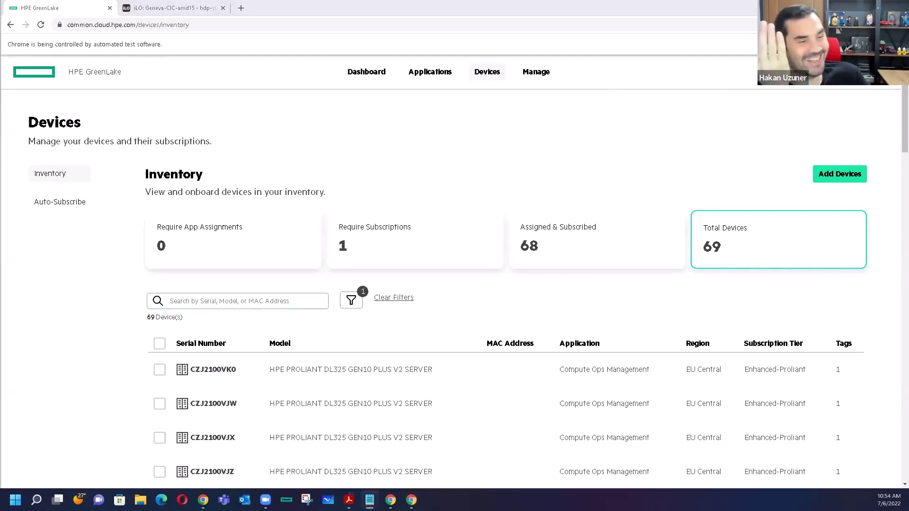
pyautogui.click(214, 298)
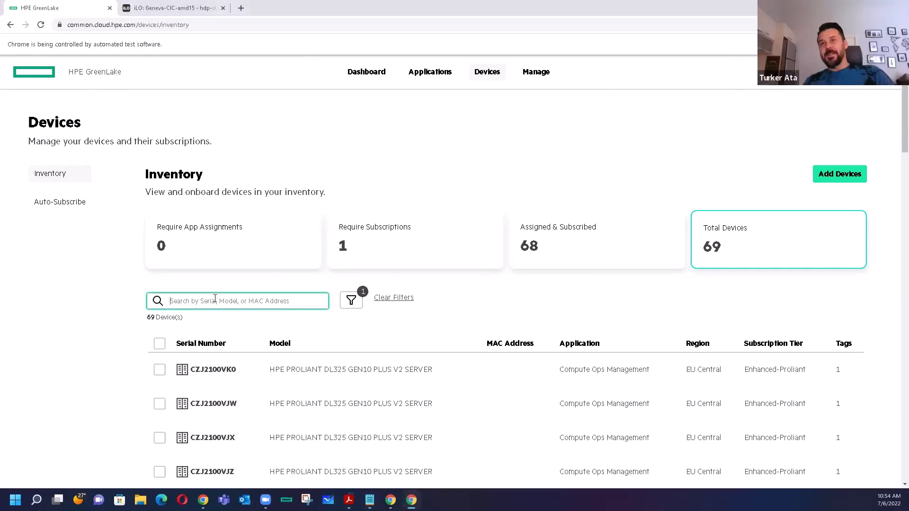
pyautogui.write('CZJ1105MV')
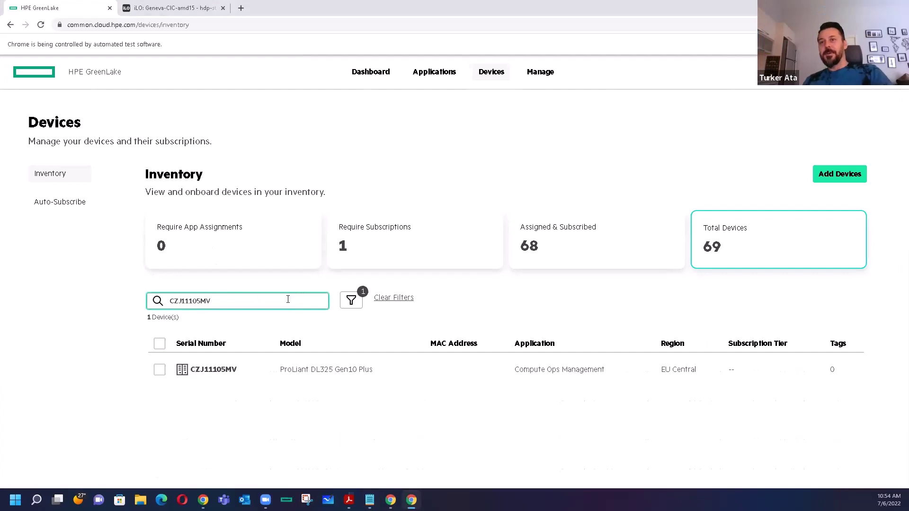
pyautogui.click(159, 370)
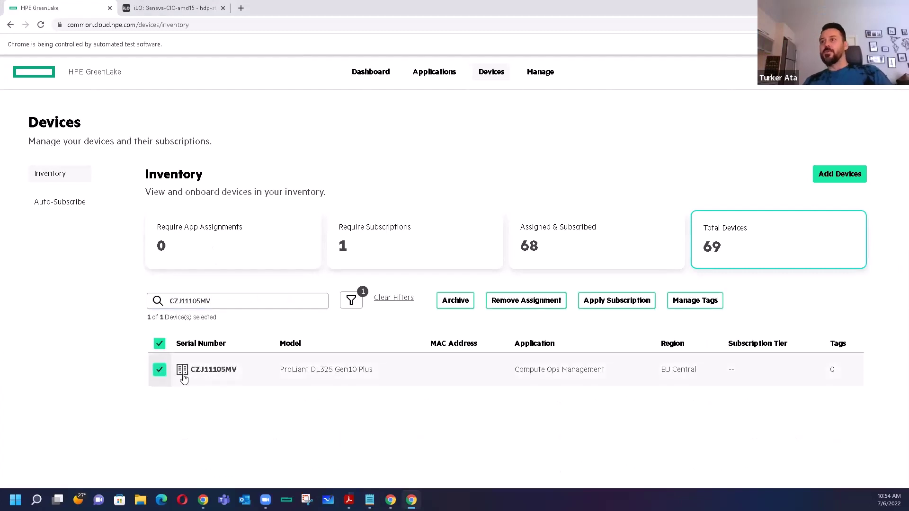
# - Apply the subscription expiring Apr 21, 2027 to the server and return to the inventory
pyautogui.click(616, 303)
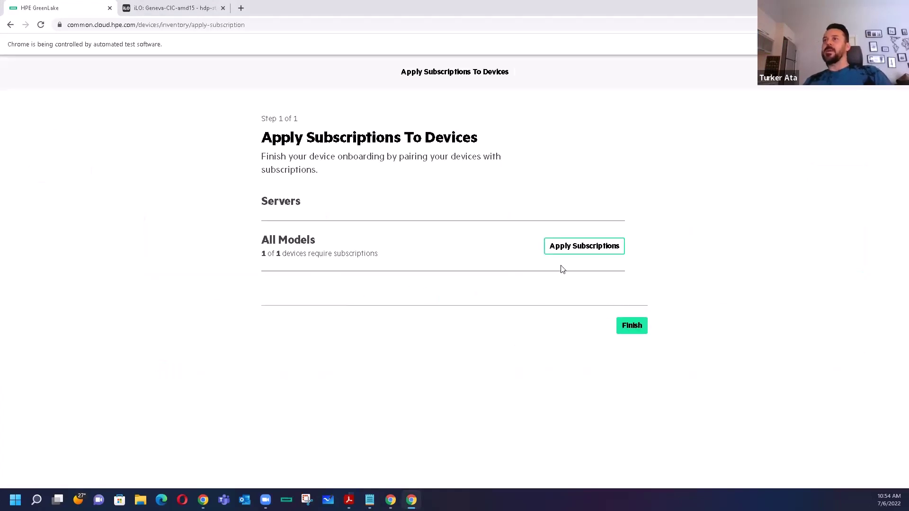
pyautogui.click(587, 247)
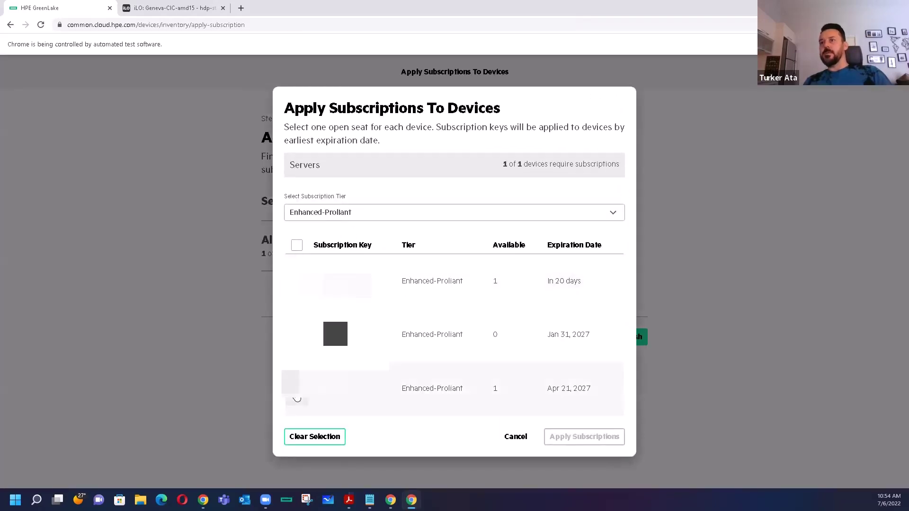
pyautogui.click(294, 399)
pyautogui.click(583, 437)
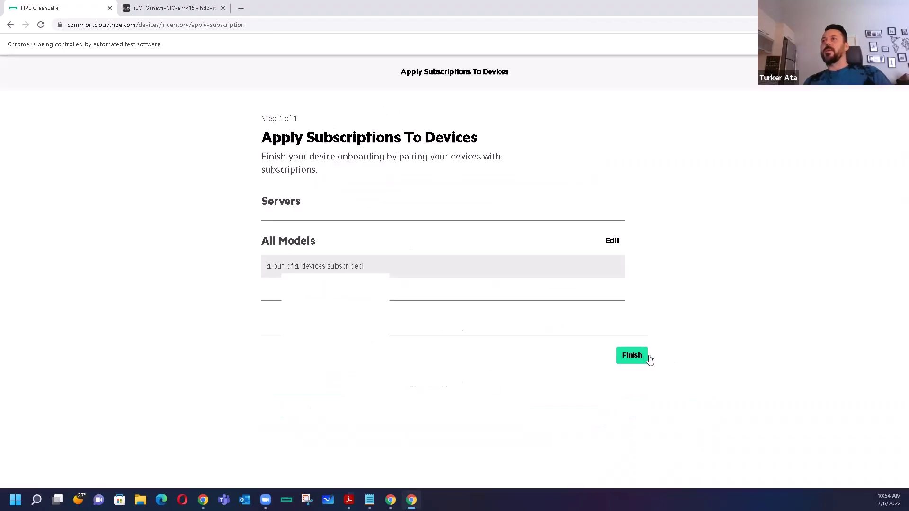
pyautogui.click(646, 357)
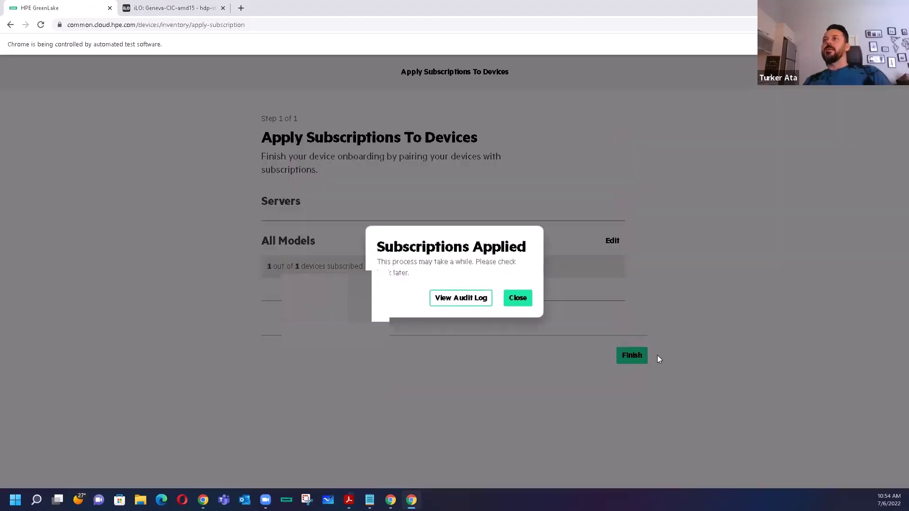
pyautogui.click(518, 299)
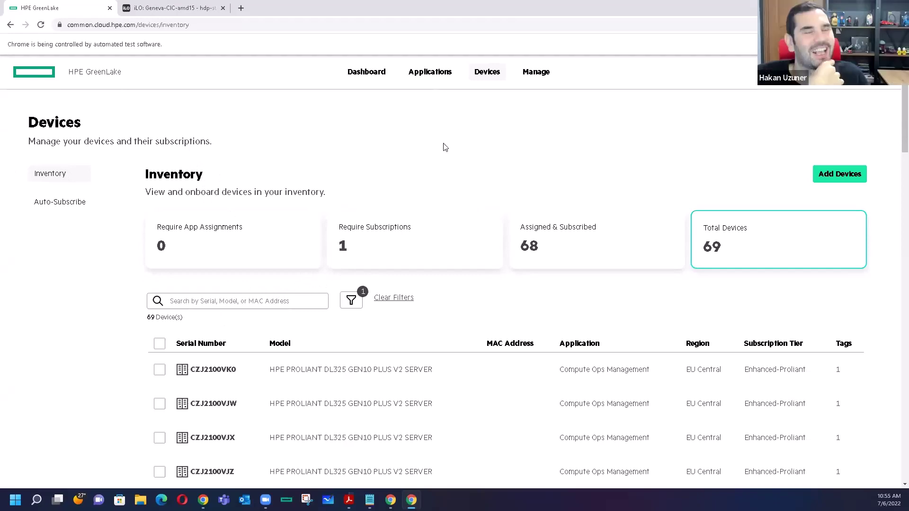
# - Launch Compute Ops Management in the EU Central region from the GreenLake dashboard
pyautogui.click(98, 77)
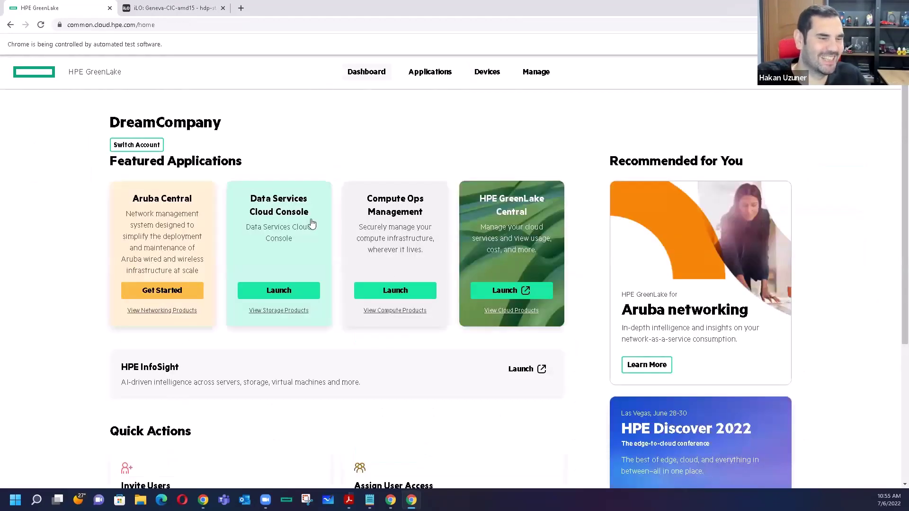
pyautogui.click(405, 290)
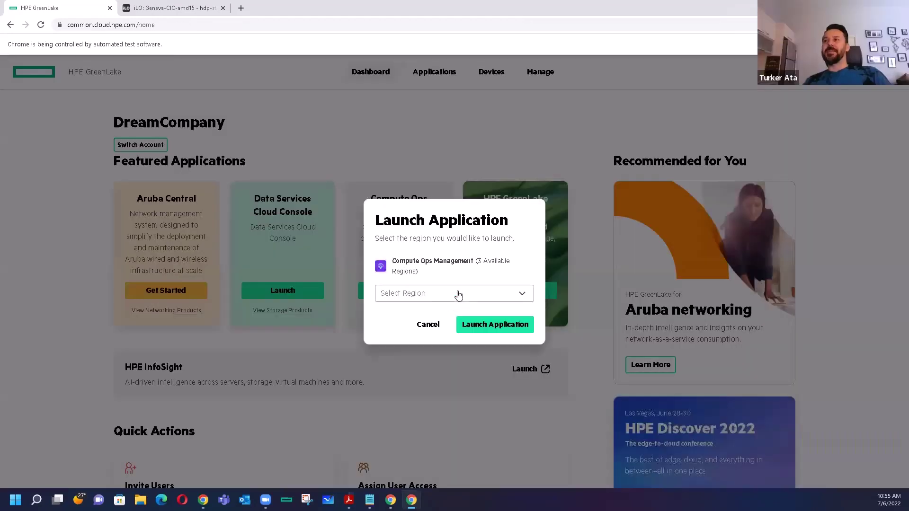
pyautogui.click(458, 295)
pyautogui.click(440, 314)
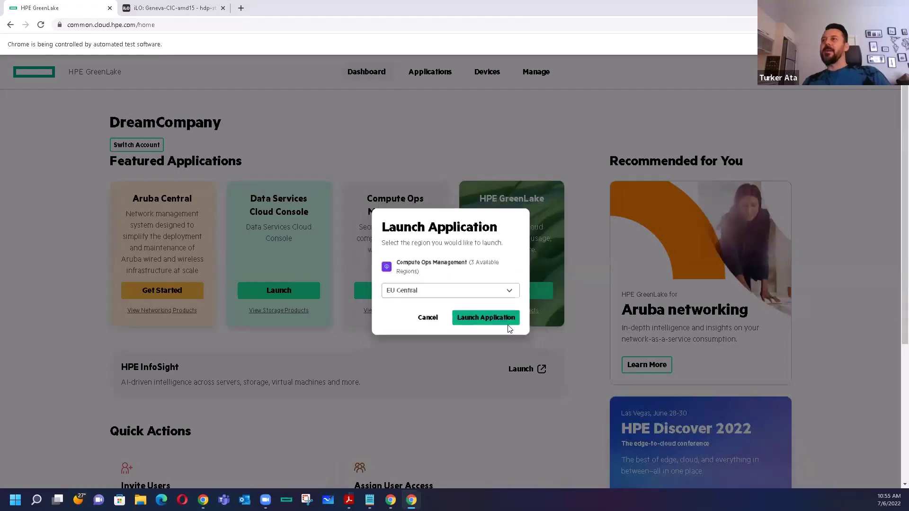
pyautogui.click(507, 324)
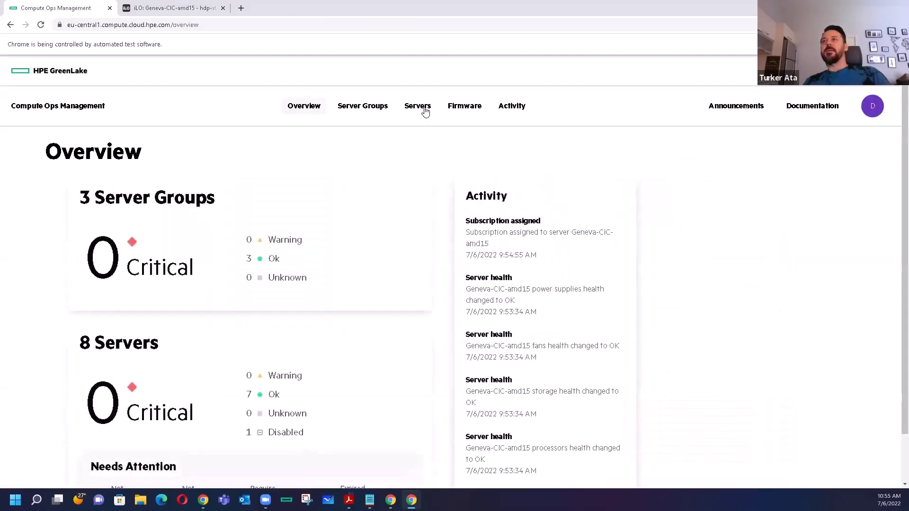
# - Open the Servers list and search it for serial CZJ11105MV
pyautogui.click(425, 111)
pyautogui.click(122, 411)
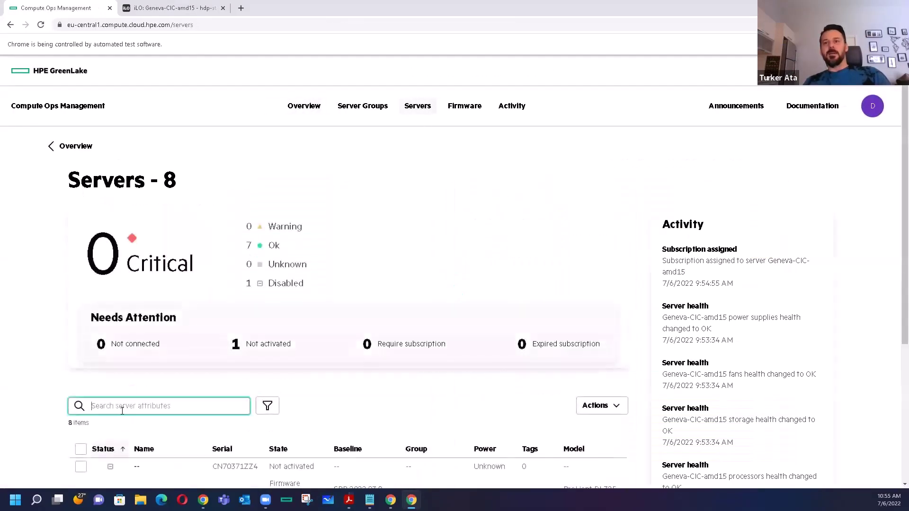
pyautogui.write('CZJ11105MV')
pyautogui.scroll(-2, 142, 426)
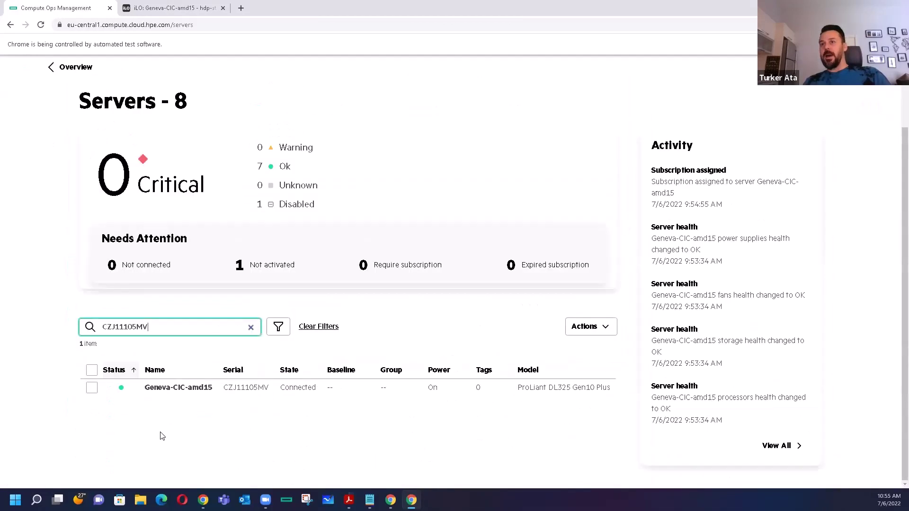
pyautogui.moveTo(218, 333); pyautogui.dragTo(53, 335)
pyautogui.hotkey('ctrl', 'c')
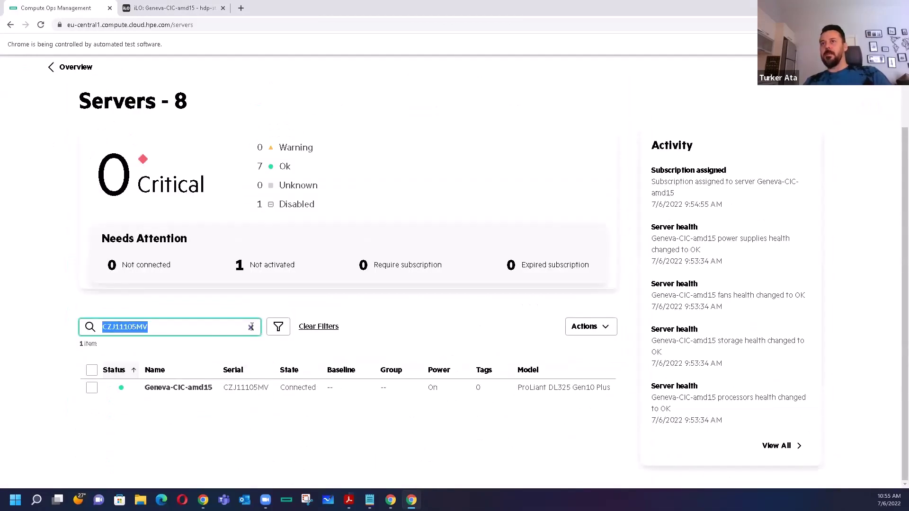
# - Clear the server search, view bulk actions for all eight servers, then deselect them
pyautogui.click(251, 326)
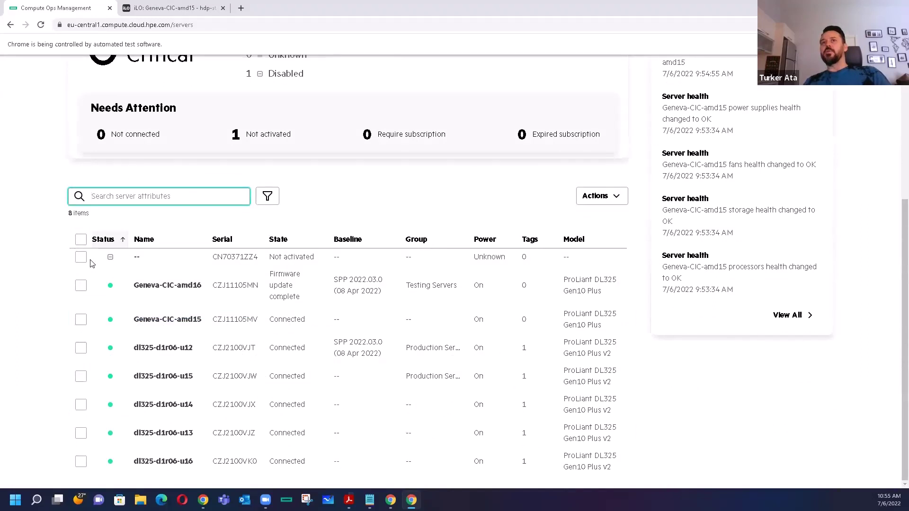
pyautogui.click(80, 239)
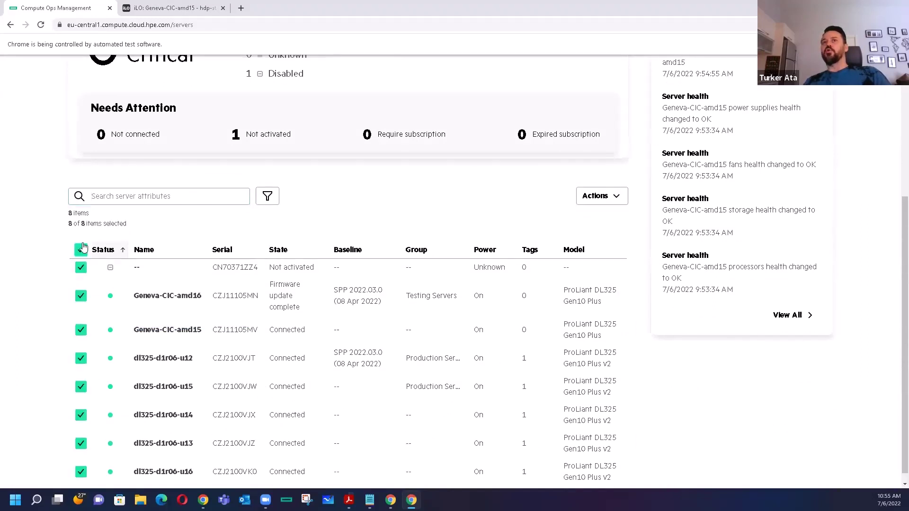
pyautogui.click(621, 198)
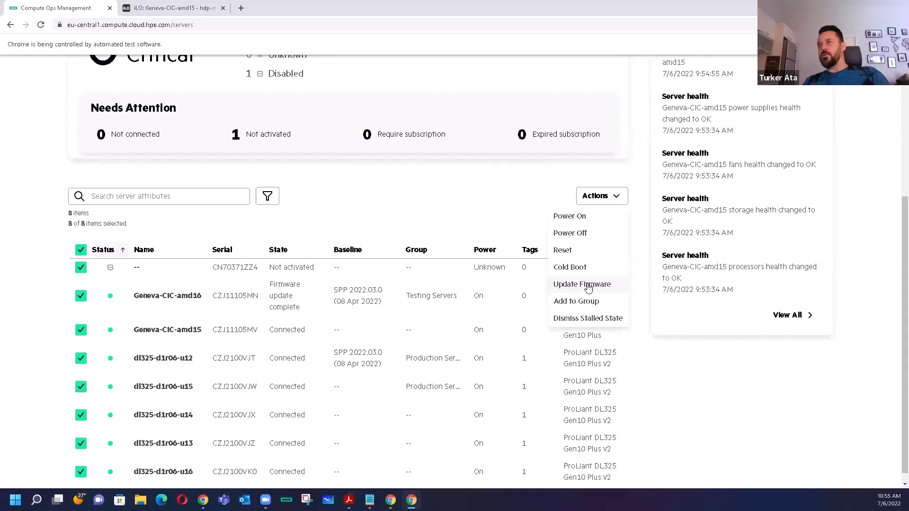
pyautogui.click(85, 254)
pyautogui.click(85, 254)
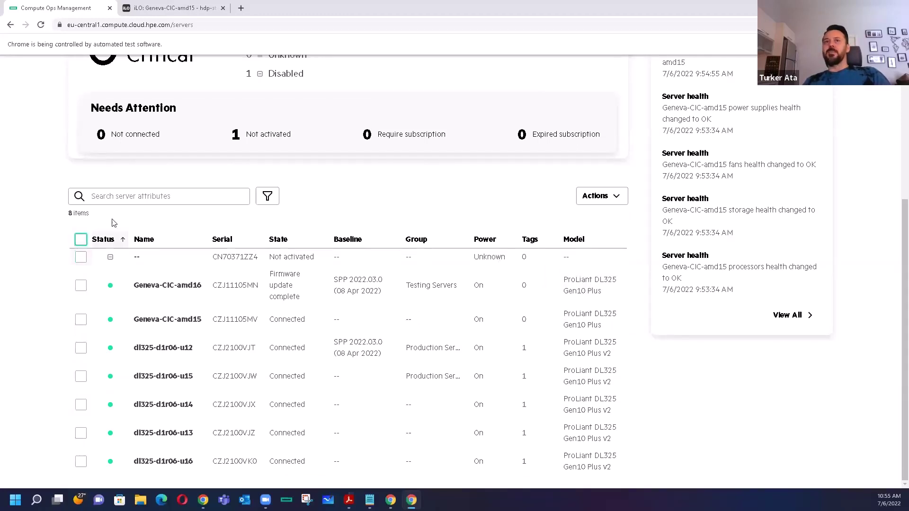
# - Search the servers again for CZJ11105MV and select Geneva-CIC-amd15
pyautogui.click(130, 196)
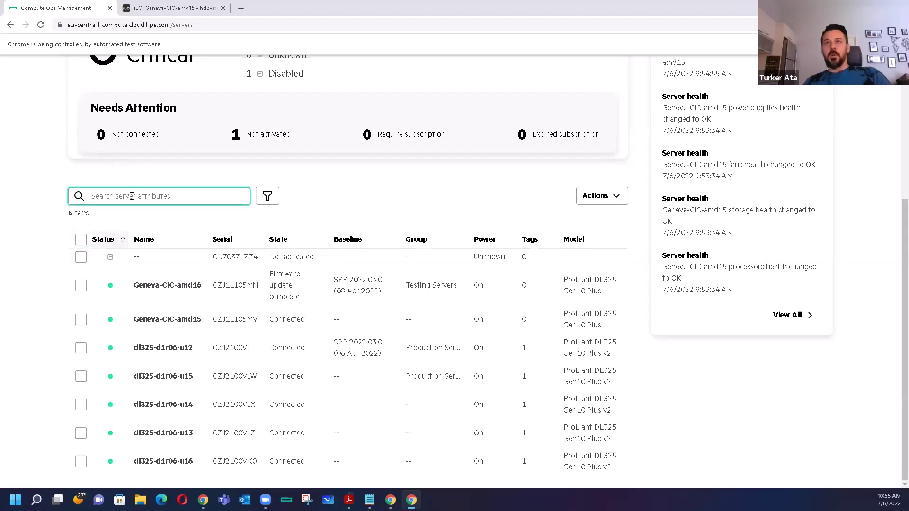
pyautogui.hotkey('ctrl', 'v')
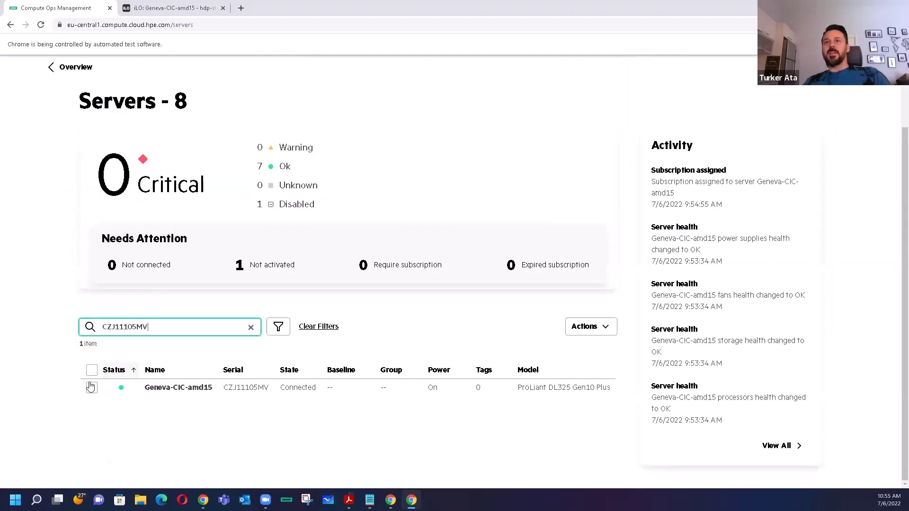
pyautogui.click(91, 388)
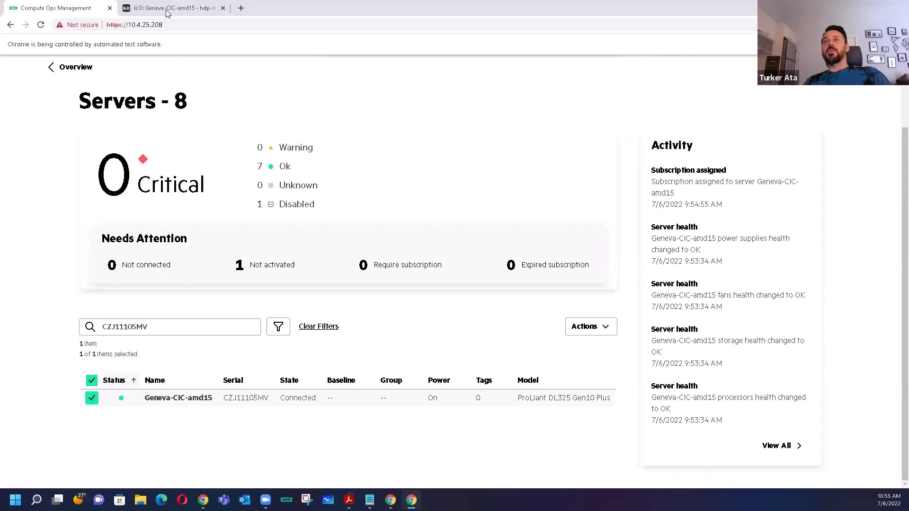
# - Launch the iLO Java Web Start console for Geneva-CIC-amd15 via iLO-jirc.jnlp, then return to Compute Ops Management
pyautogui.click(168, 8)
pyautogui.moveTo(69, 436)
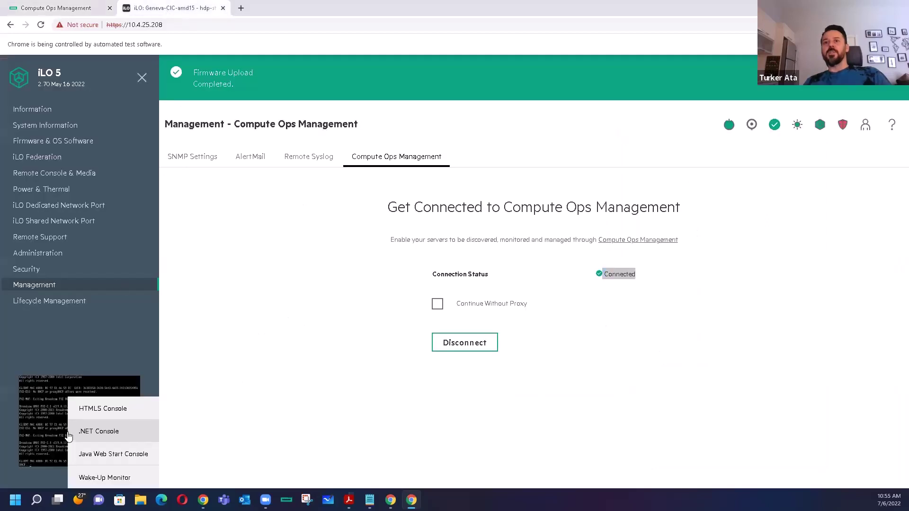
pyautogui.click(119, 455)
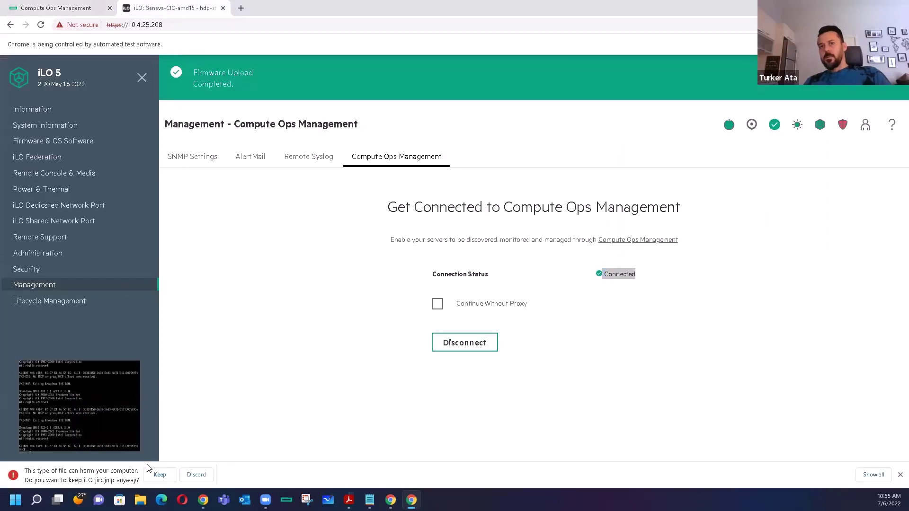
pyautogui.click(153, 474)
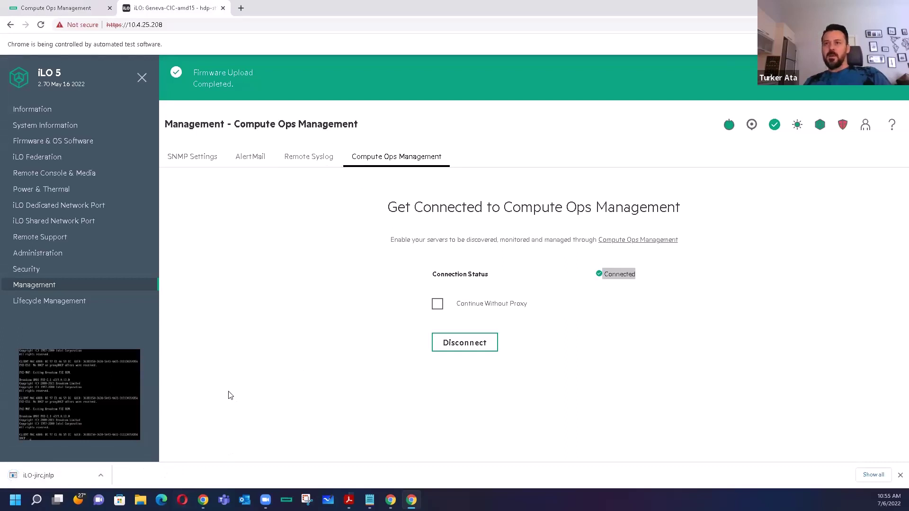
pyautogui.click(75, 476)
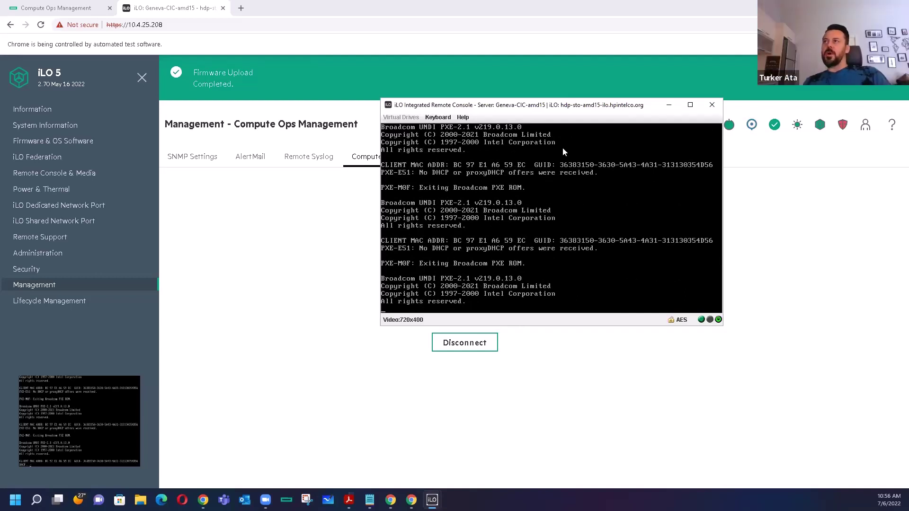
pyautogui.click(85, 9)
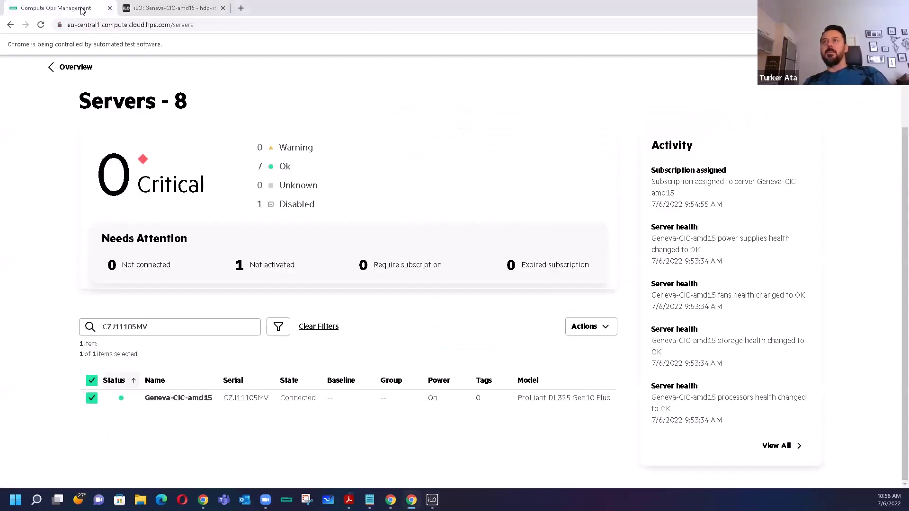
# - Start a firmware update of Geneva-CIC-amd15 to baseline SPP 2022.03.0
pyautogui.click(608, 326)
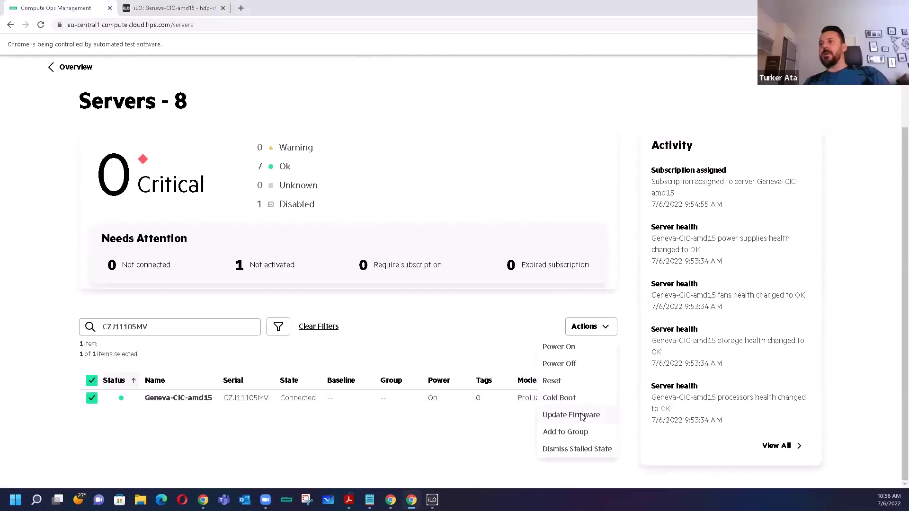
pyautogui.click(583, 415)
pyautogui.click(340, 187)
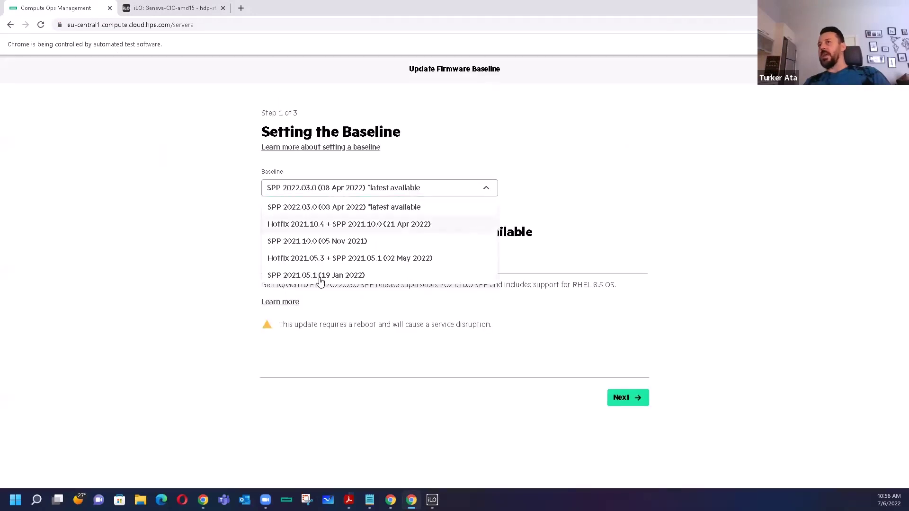
pyautogui.click(322, 207)
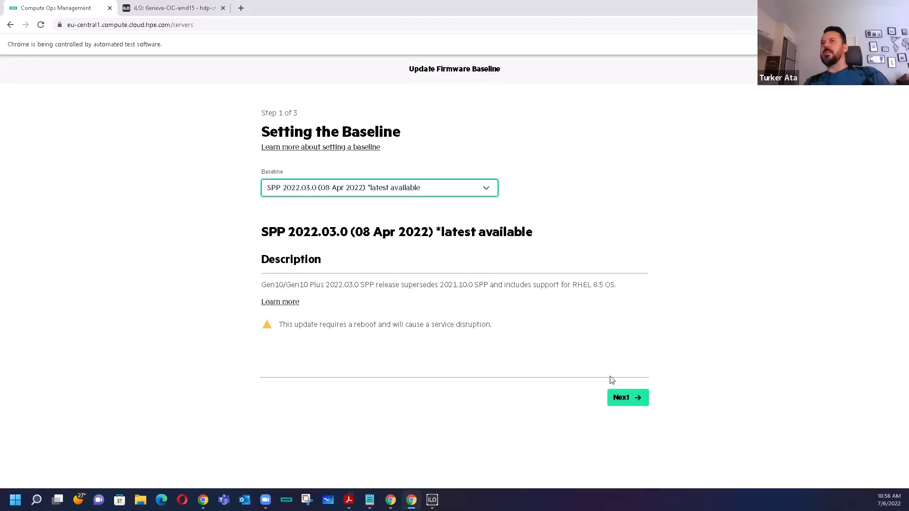
pyautogui.click(630, 399)
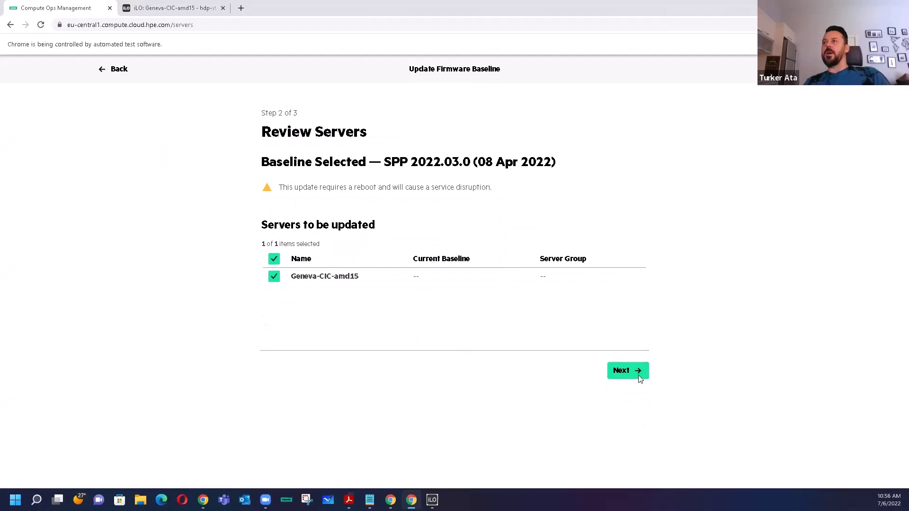
pyautogui.click(639, 378)
pyautogui.click(631, 356)
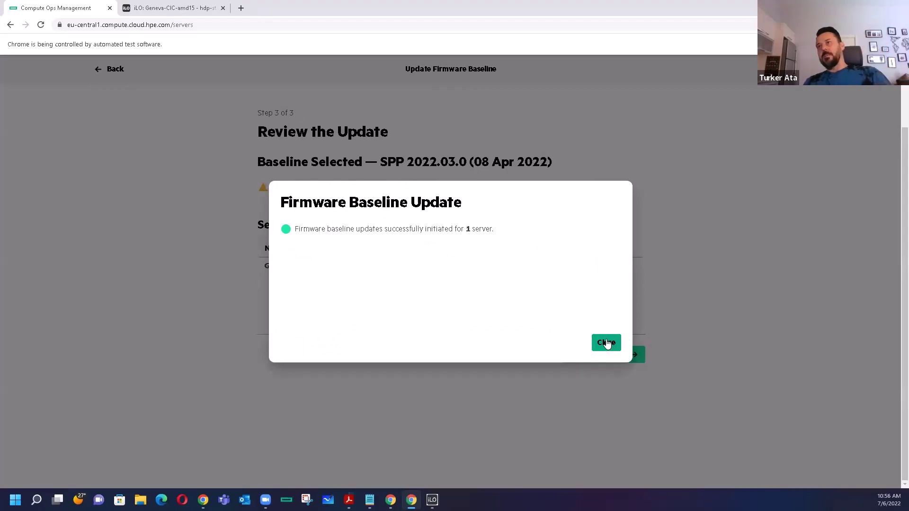
pyautogui.click(606, 343)
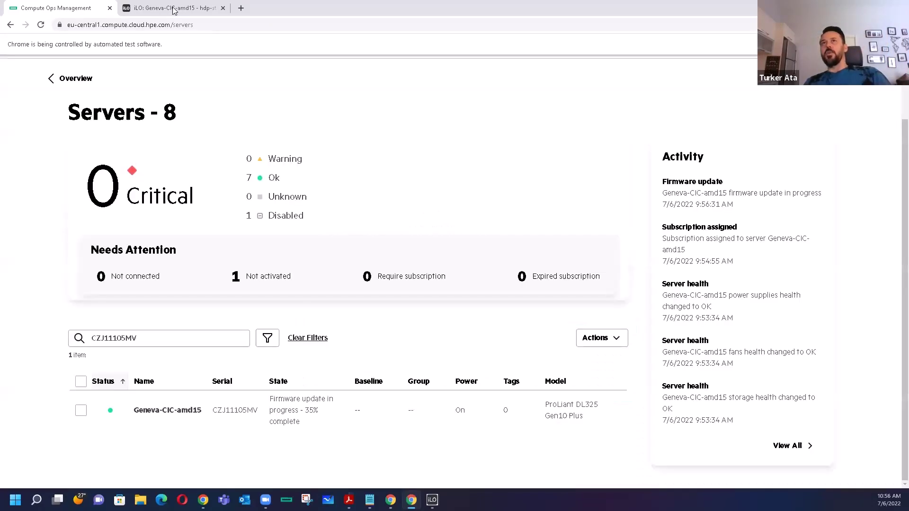
# - Check iLO's Firmware Upload Completed status and the BIOS reboot, then return to the servers list
pyautogui.click(174, 11)
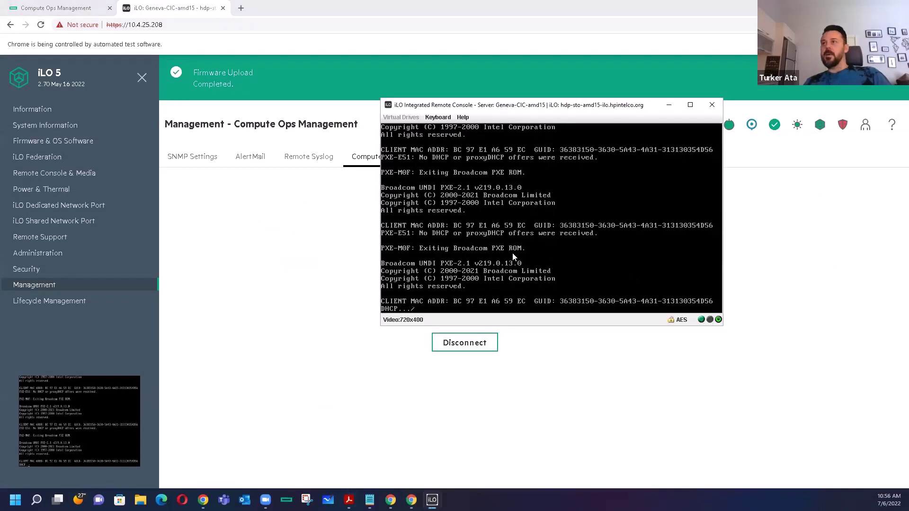
pyautogui.moveTo(485, 109); pyautogui.dragTo(555, 140)
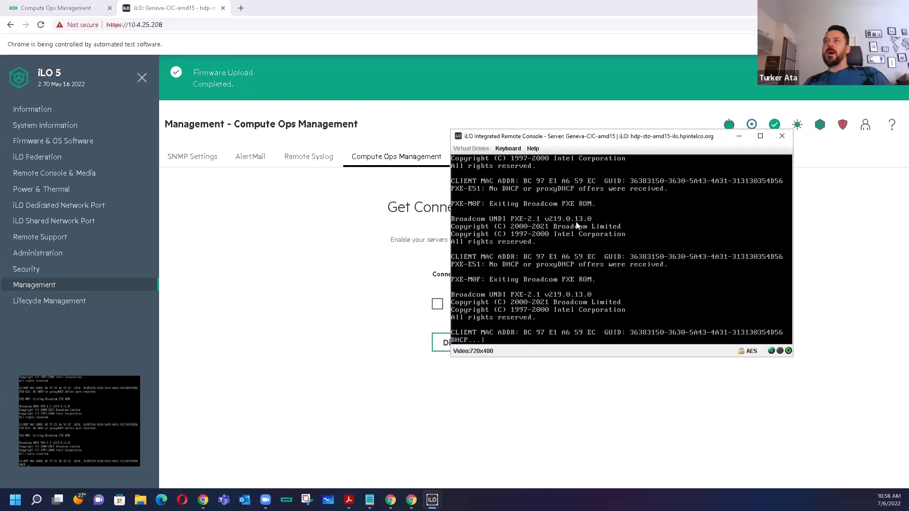
pyautogui.click(351, 13)
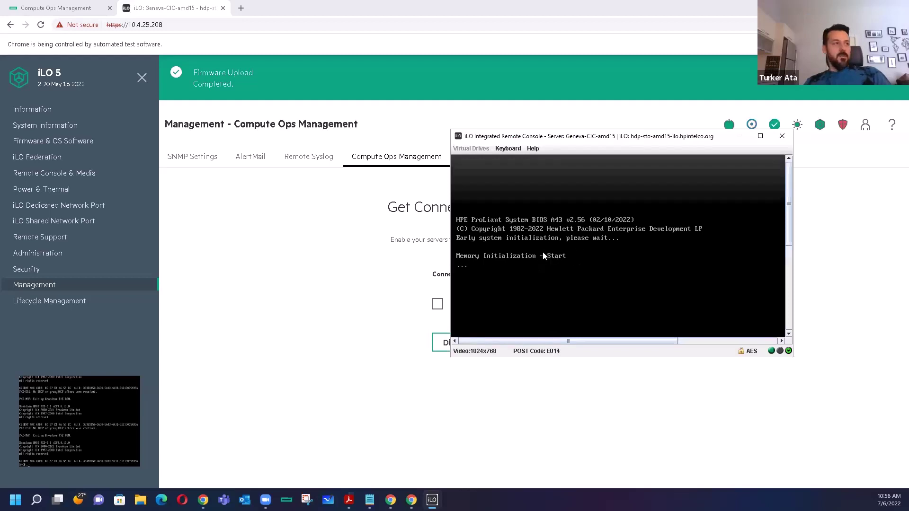
pyautogui.click(74, 9)
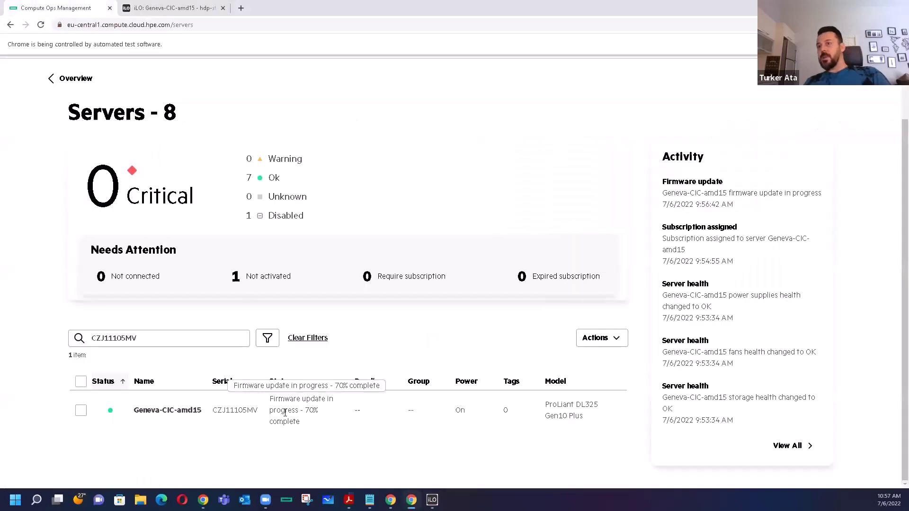
# - Enlarge the BIOS-screen remote console and move it up-left above the servers list at 70%
pyautogui.moveTo(301, 422); pyautogui.dragTo(276, 400)
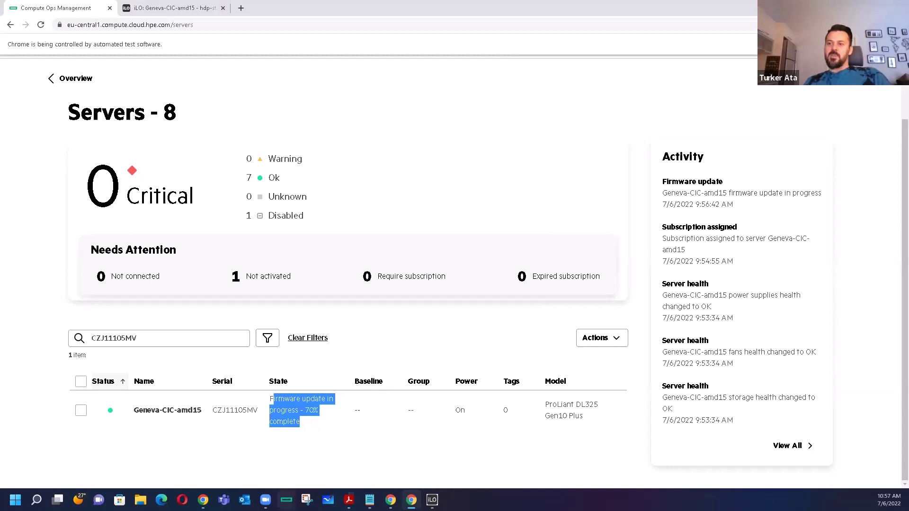
pyautogui.click(432, 500)
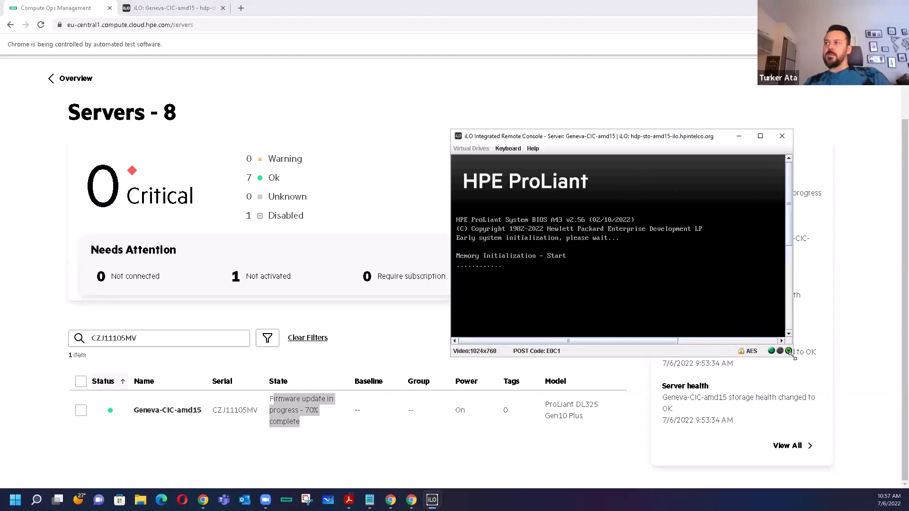
pyautogui.moveTo(794, 357); pyautogui.dragTo(826, 429)
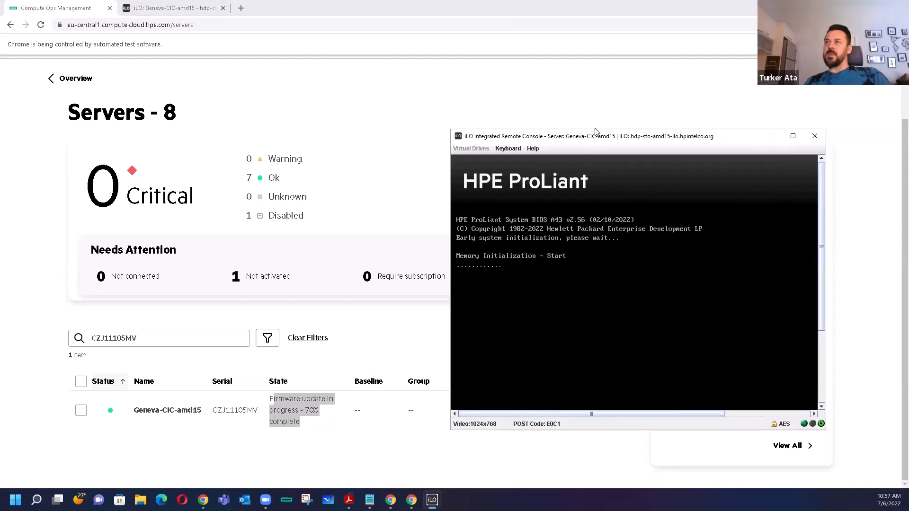
pyautogui.moveTo(595, 131); pyautogui.dragTo(527, 34)
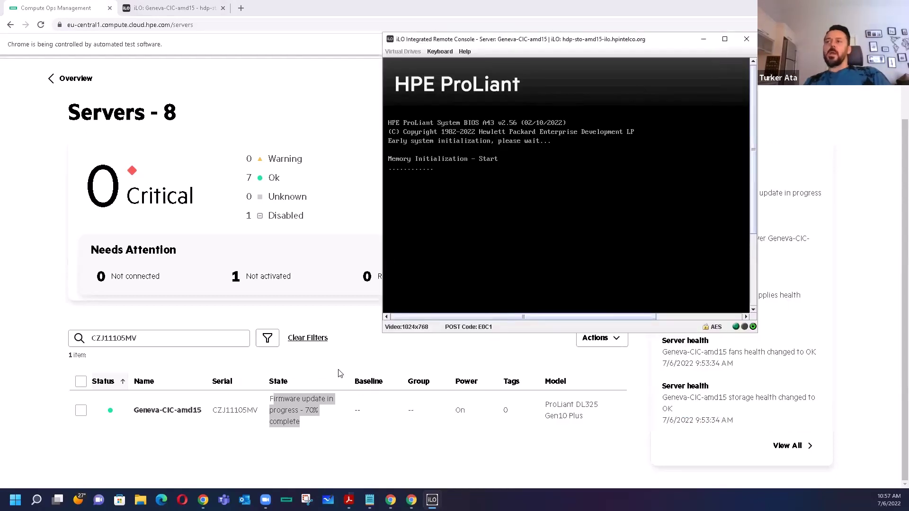